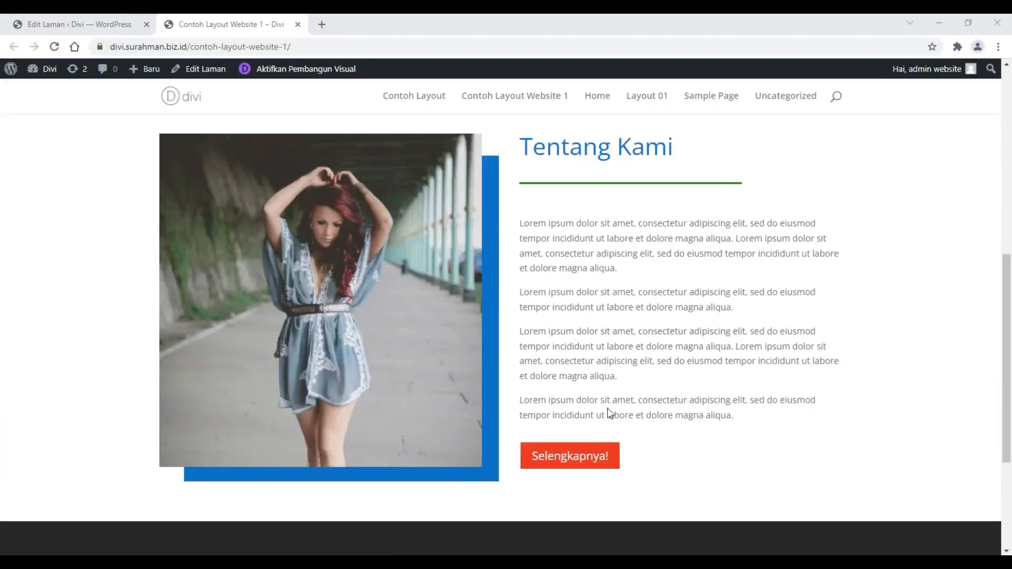
# Step: Look over the Tentang Kami section on the published page and close the page preview
pyautogui.scroll(1, 887, 337)
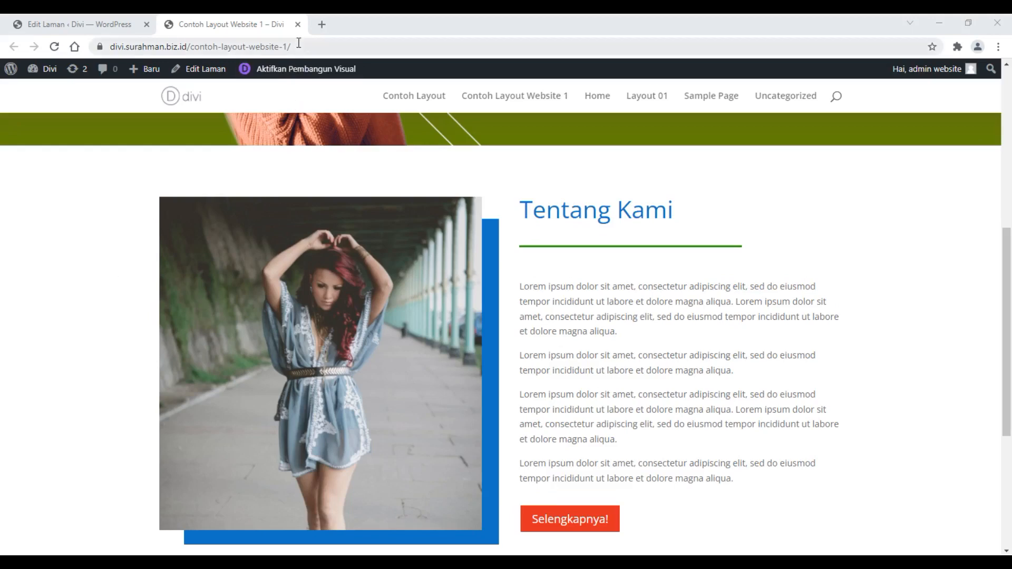
pyautogui.scroll(-2, 926, 248)
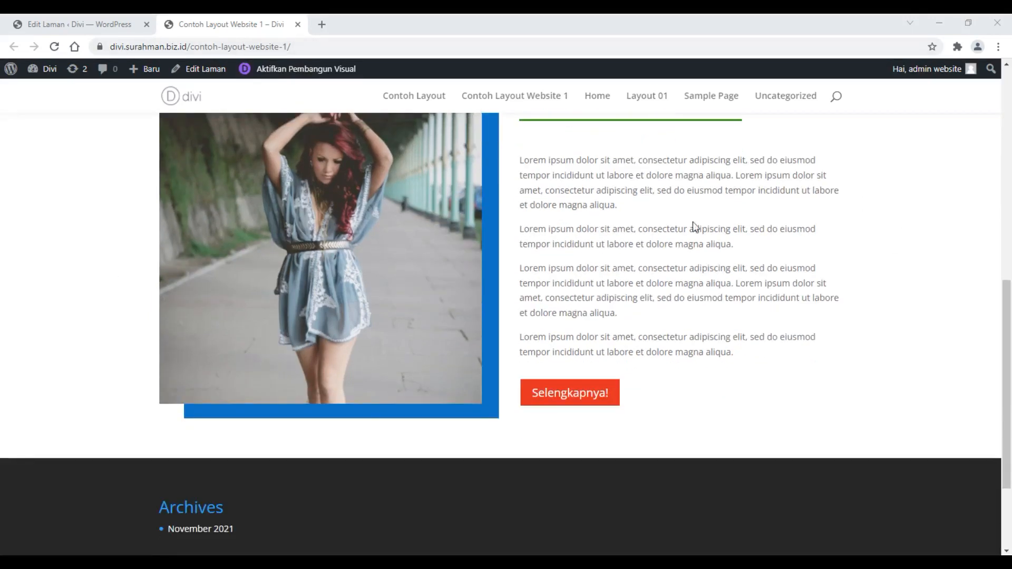
pyautogui.scroll(1, 469, 242)
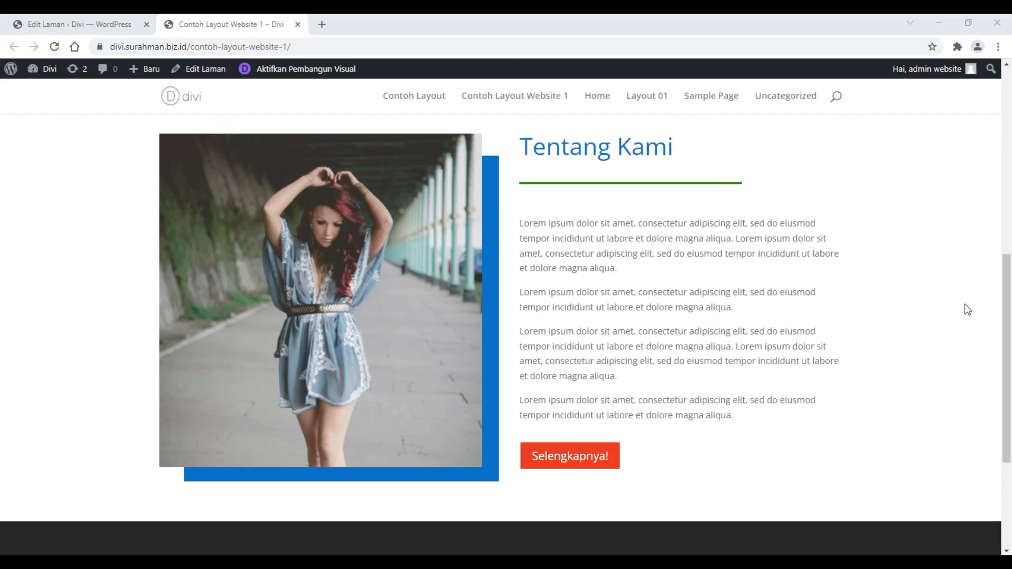
pyautogui.click(298, 25)
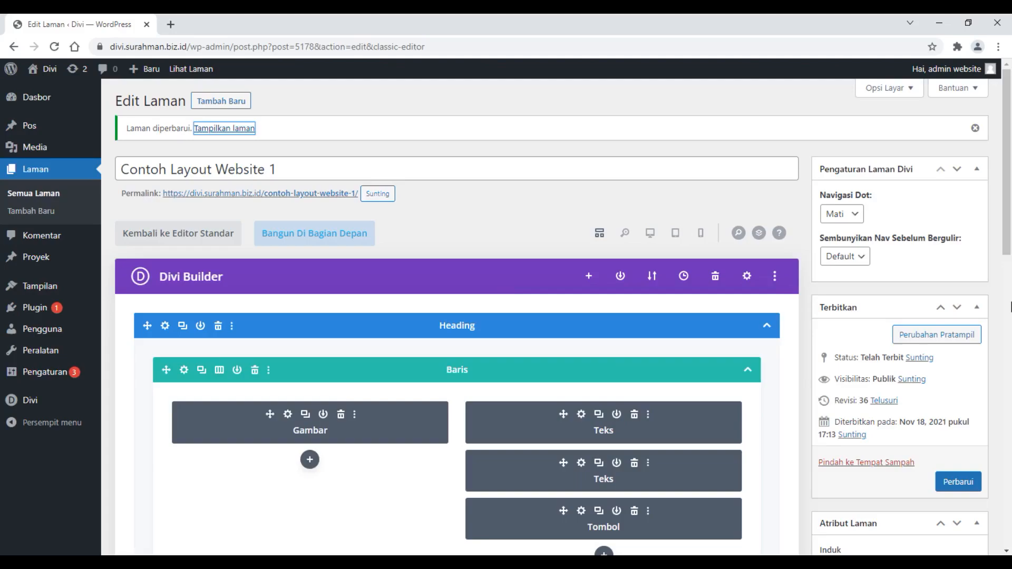
# Step: Add a regular section with a two-column row below the Tentang Kami section, without inserting a new module
pyautogui.scroll(-4, 1011, 307)
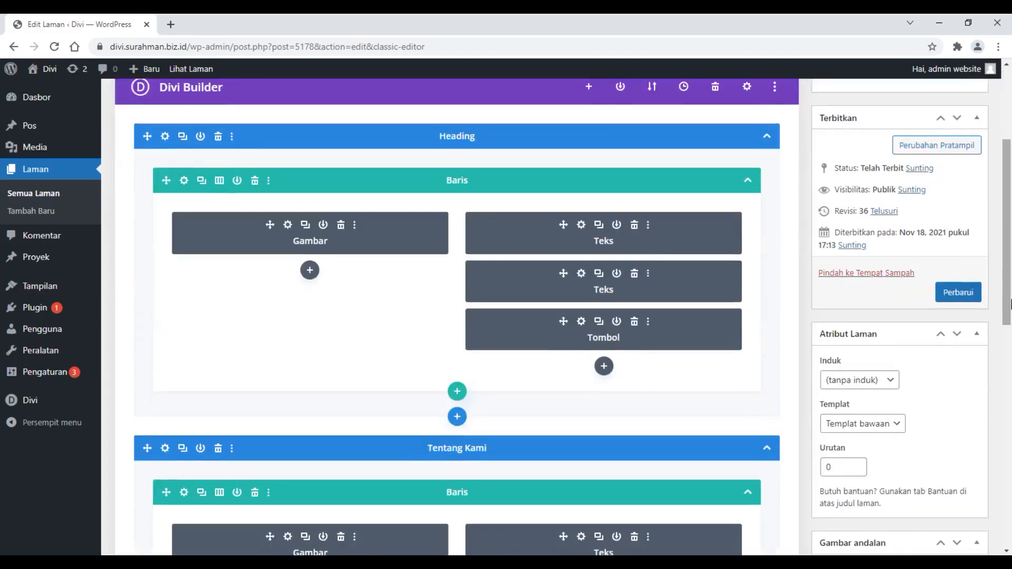
pyautogui.scroll(-8, 1011, 303)
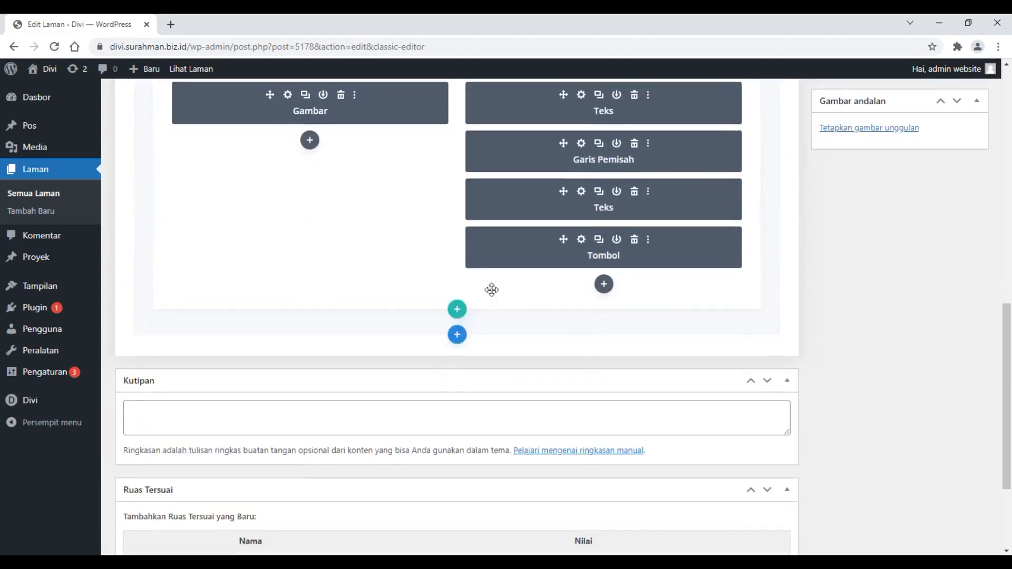
pyautogui.click(455, 340)
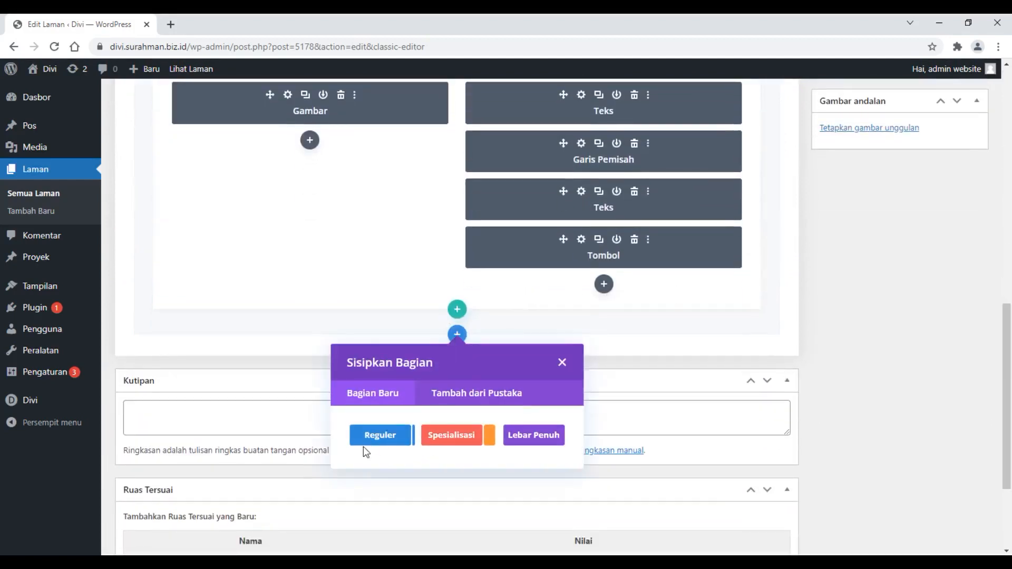
pyautogui.click(365, 440)
pyautogui.click(462, 186)
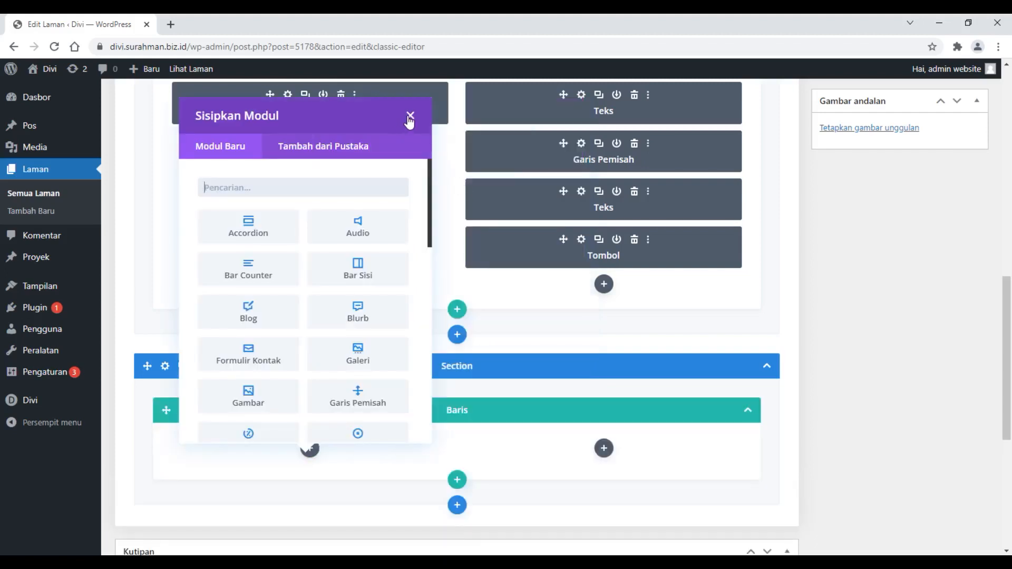
pyautogui.click(411, 116)
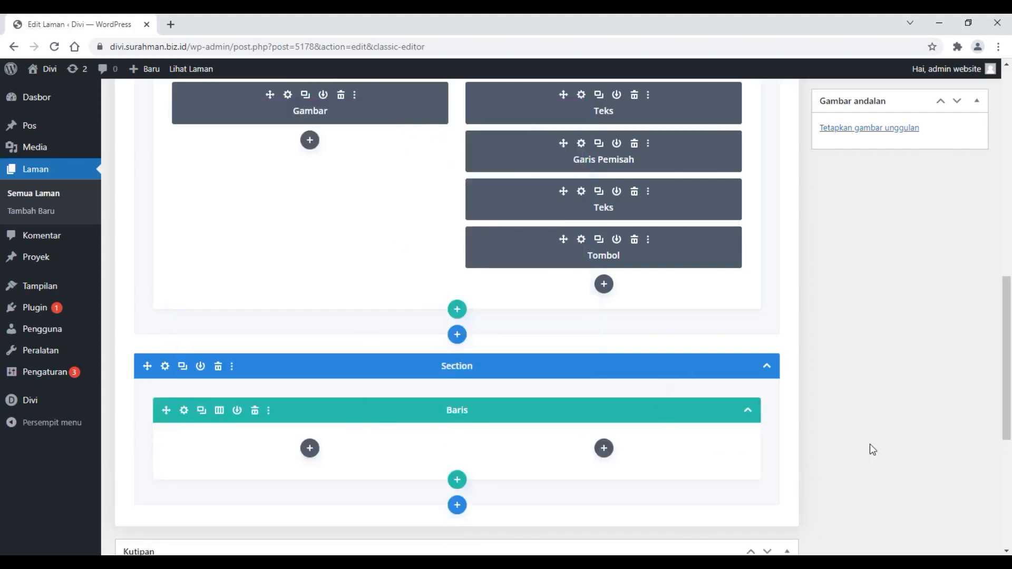
# Step: Duplicate the Tentang Kami section's heading text and divider modules and move the copies into the new section's first column
pyautogui.scroll(1, 871, 447)
pyautogui.scroll(3, 871, 450)
pyautogui.scroll(-4, 871, 448)
pyautogui.scroll(1, 874, 445)
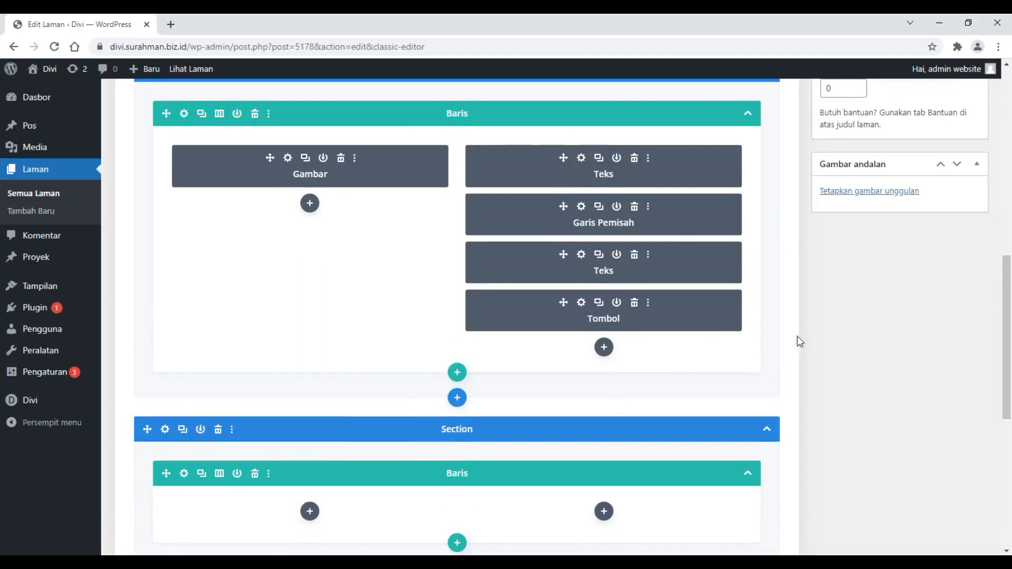
pyautogui.click(599, 158)
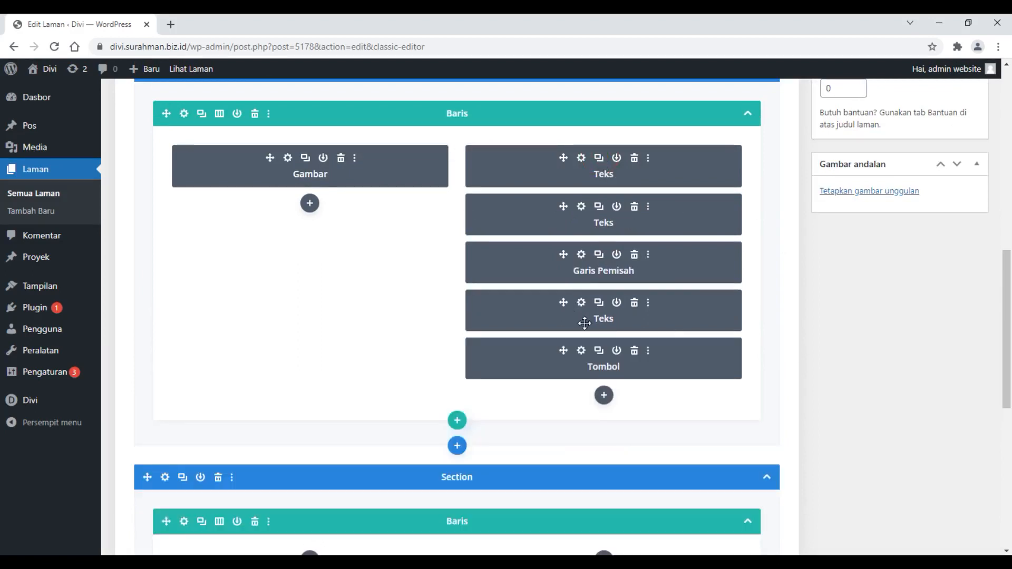
pyautogui.moveTo(551, 214); pyautogui.dragTo(232, 346)
pyautogui.scroll(3, 533, 337)
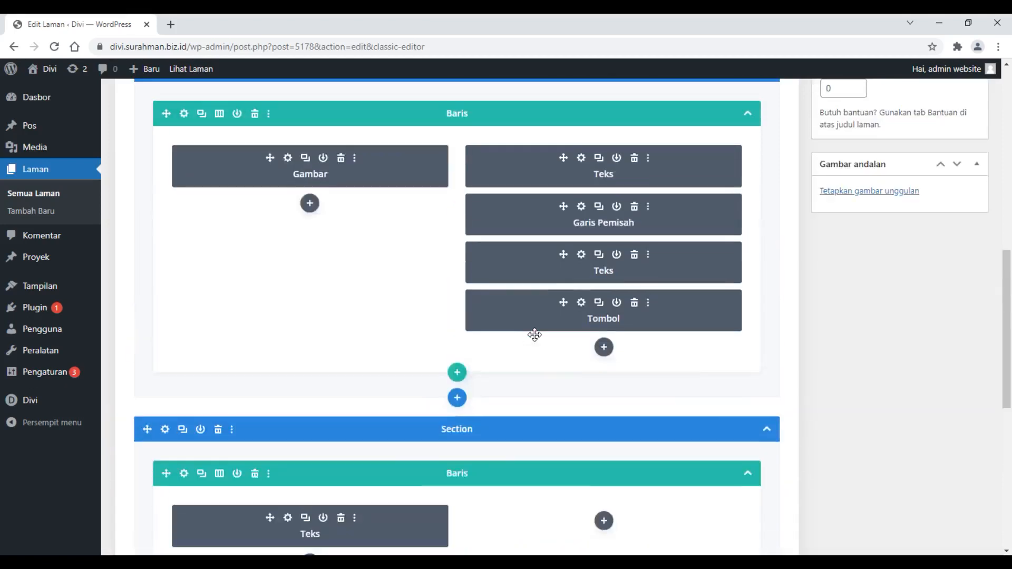
pyautogui.click(599, 209)
pyautogui.moveTo(696, 263); pyautogui.dragTo(380, 353)
# Step: Duplicate the Tentang Kami section's body text and button modules and place the copies below the divider in the new section's first column
pyautogui.scroll(-5, 569, 352)
pyautogui.scroll(5, 554, 353)
pyautogui.click(599, 255)
pyautogui.scroll(-5, 422, 364)
pyautogui.moveTo(518, 308); pyautogui.dragTo(241, 408)
pyautogui.scroll(4, 421, 364)
pyautogui.click(600, 303)
pyautogui.scroll(-5, 555, 432)
pyautogui.moveTo(526, 351); pyautogui.dragTo(296, 370)
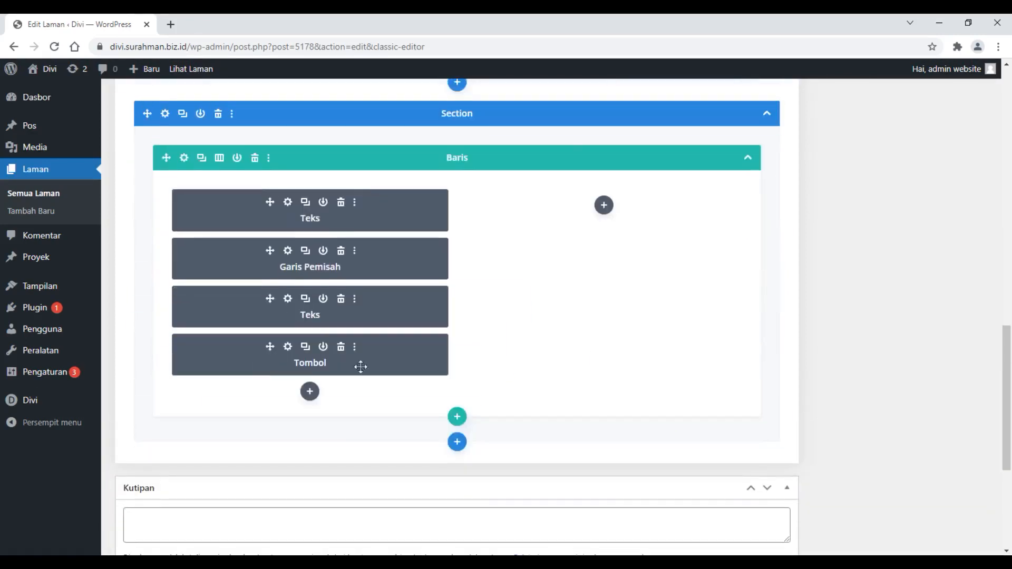
# Step: Update the page and open the published version in a new tab
pyautogui.scroll(10, 984, 362)
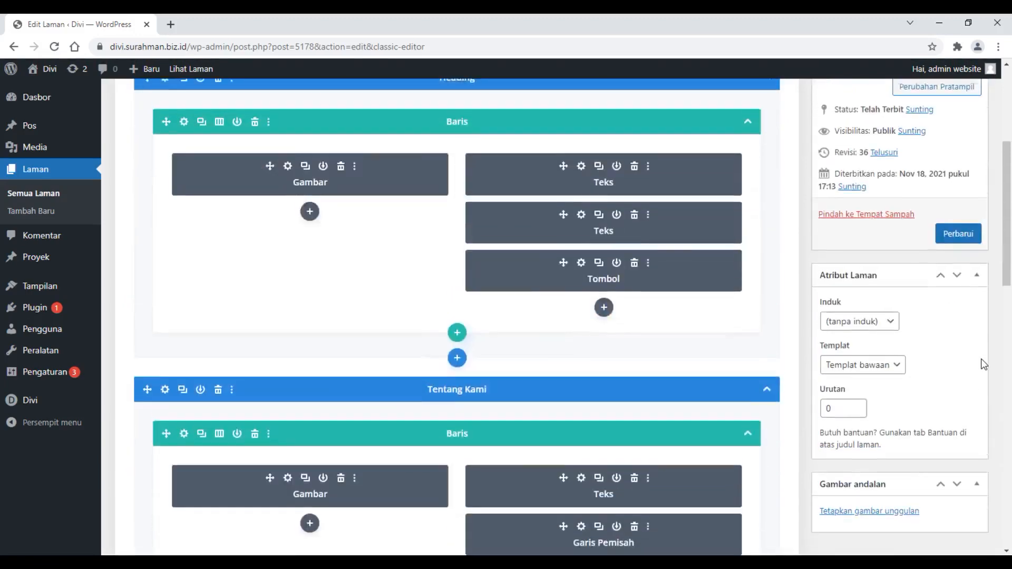
pyautogui.scroll(4, 981, 385)
pyautogui.click(959, 419)
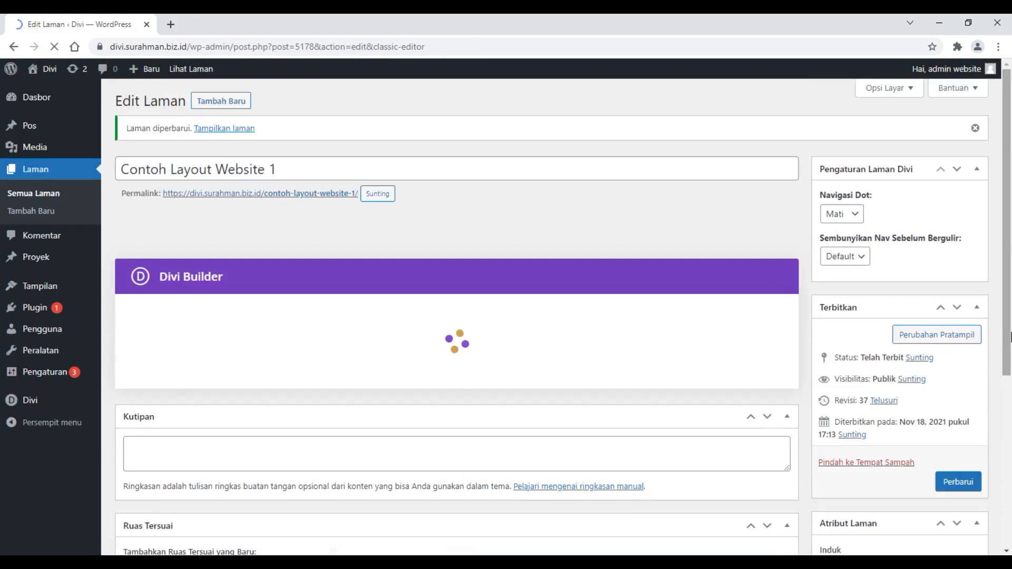
pyautogui.rightClick(227, 130)
pyautogui.click(259, 139)
pyautogui.click(218, 24)
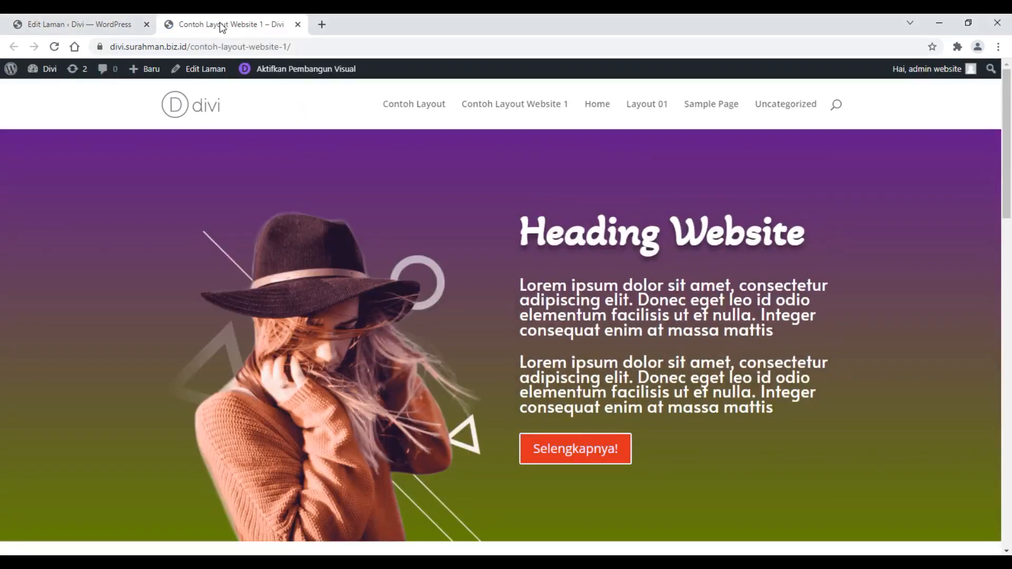
# Step: Examine the copied heading, divider, text and button in the new section of the published page and close the preview
pyautogui.scroll(-15, 716, 322)
pyautogui.scroll(7, 425, 333)
pyautogui.scroll(-10, 426, 329)
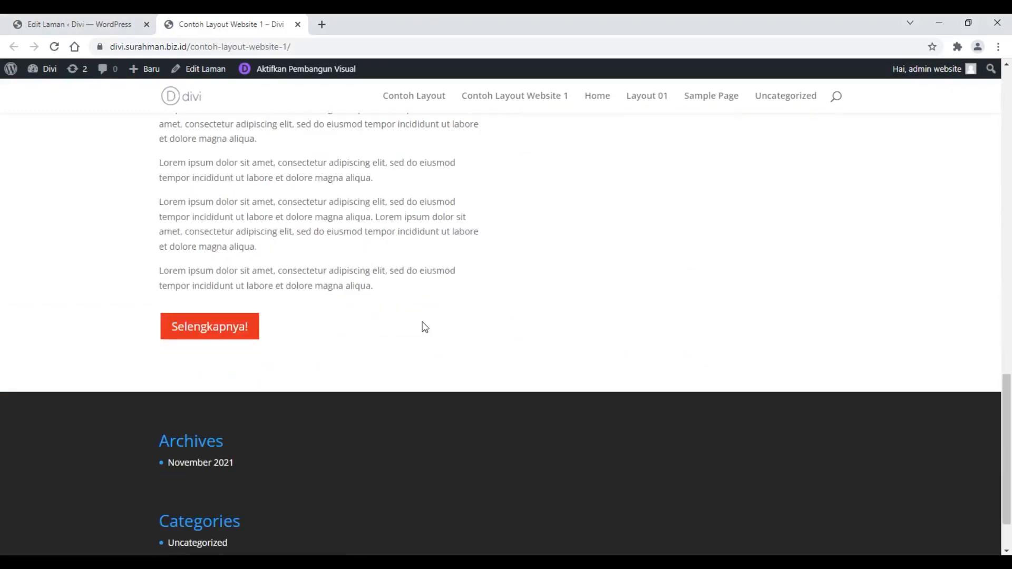
pyautogui.scroll(2, 425, 328)
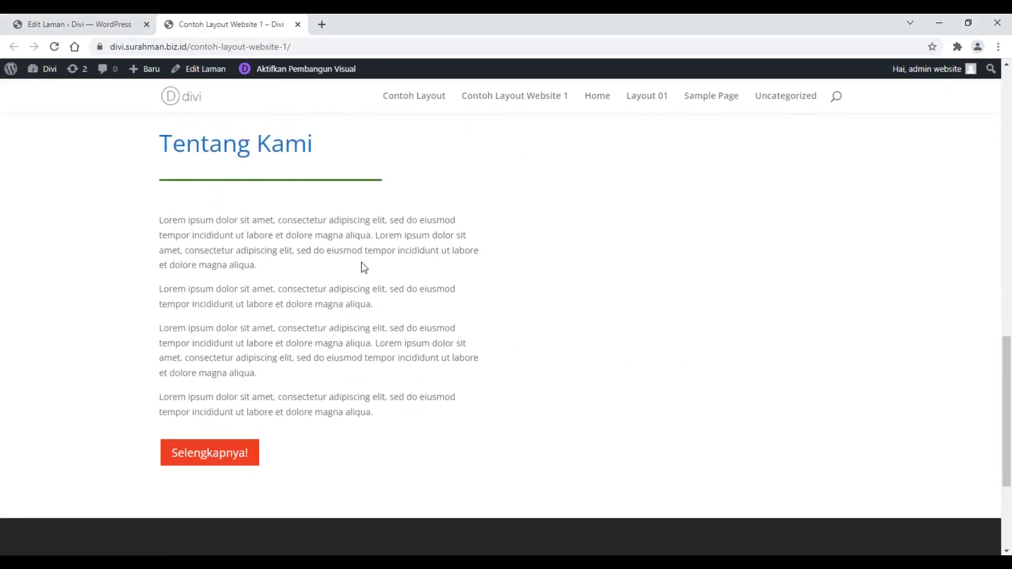
pyautogui.scroll(-1, 339, 295)
pyautogui.scroll(3, 344, 296)
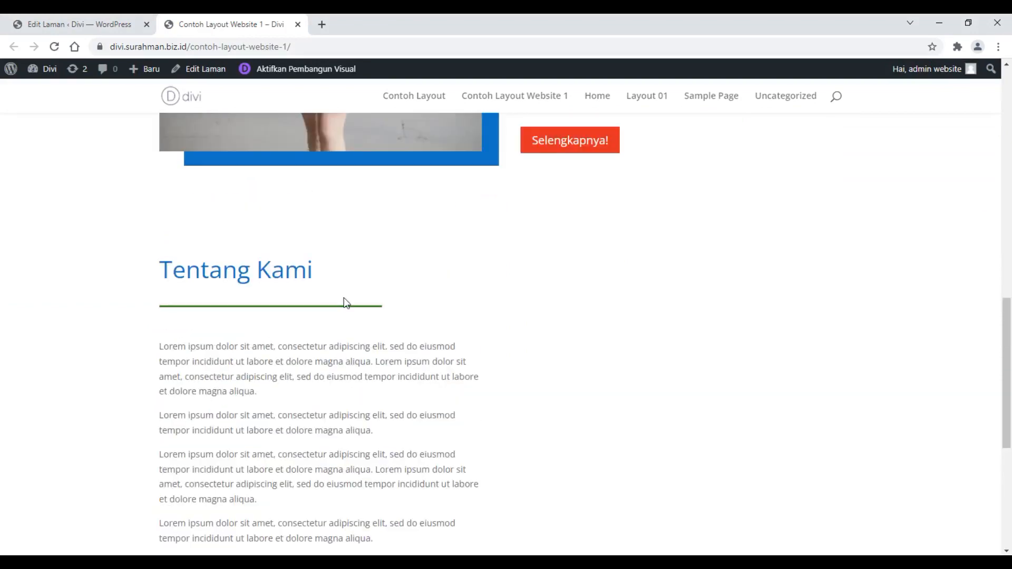
pyautogui.scroll(3, 343, 300)
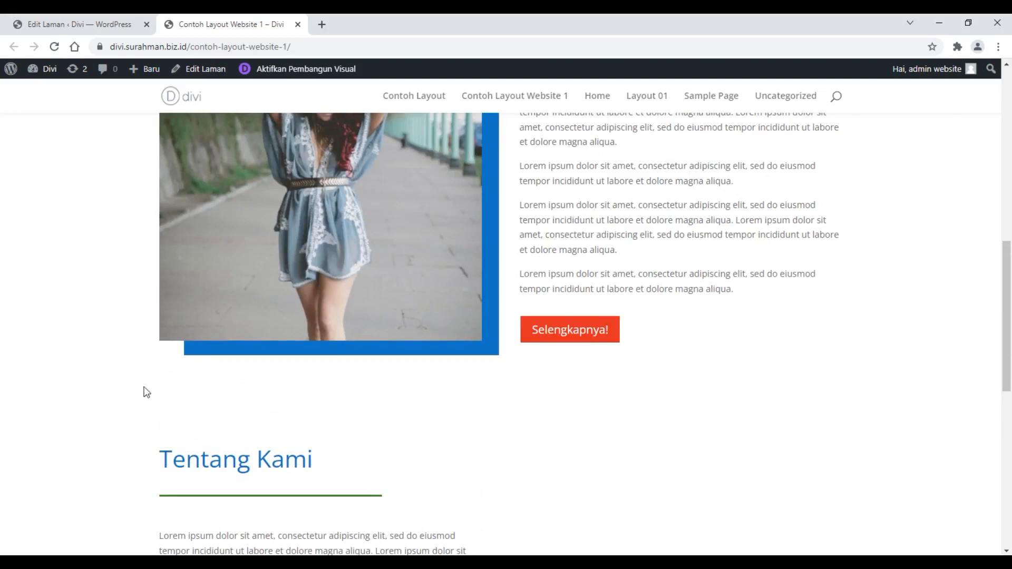
pyautogui.scroll(-5, 696, 416)
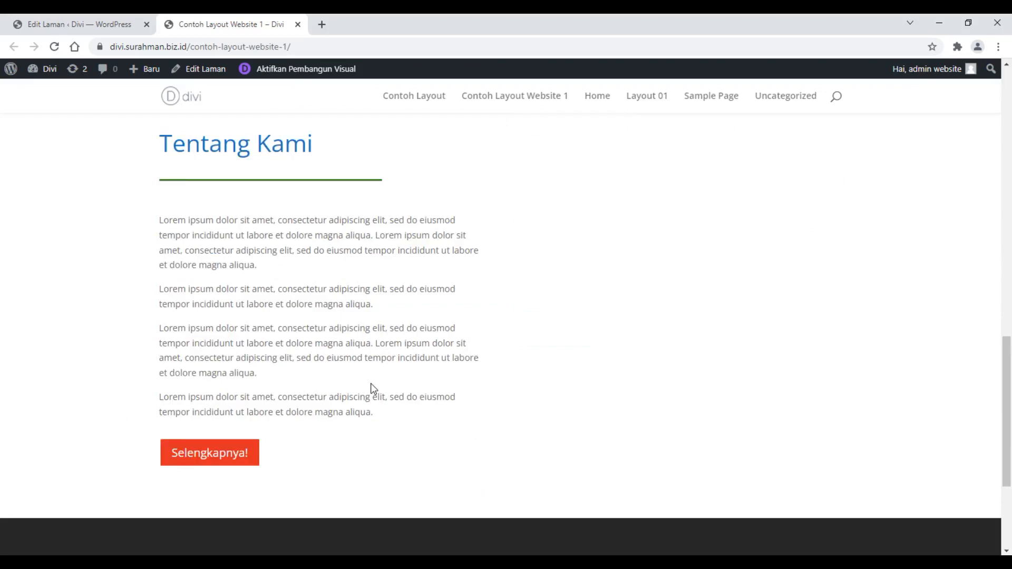
pyautogui.click(298, 24)
# Step: Add a Gambar (image) module to the empty second column of the new section
pyautogui.scroll(-12, 1010, 393)
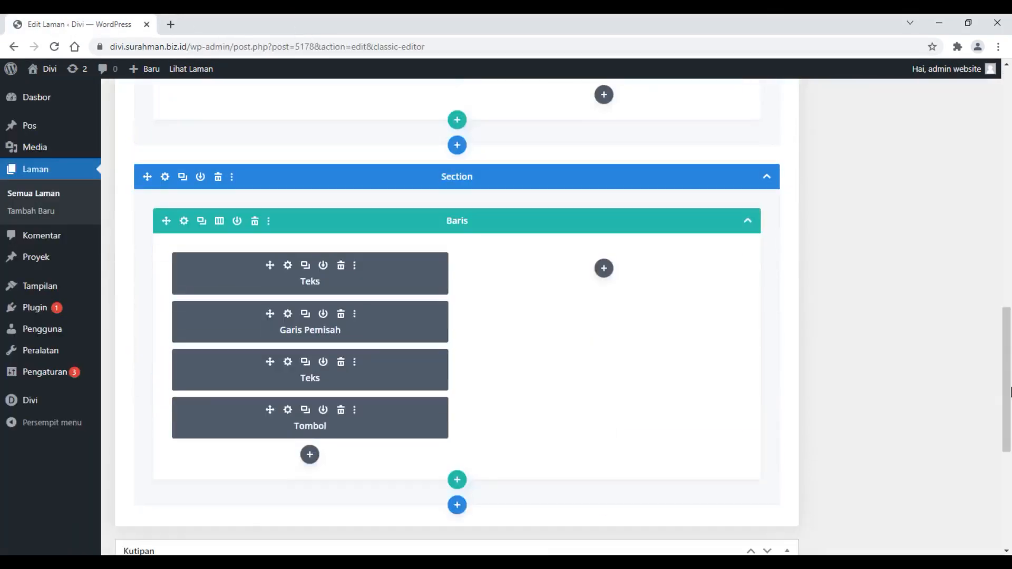
pyautogui.click(605, 269)
pyautogui.write('ga')
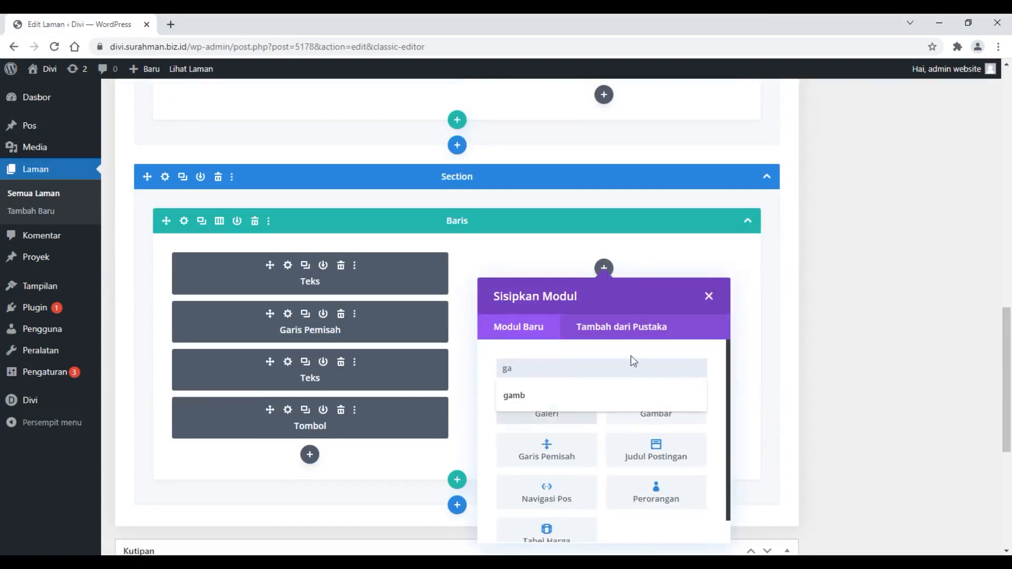
pyautogui.click(653, 419)
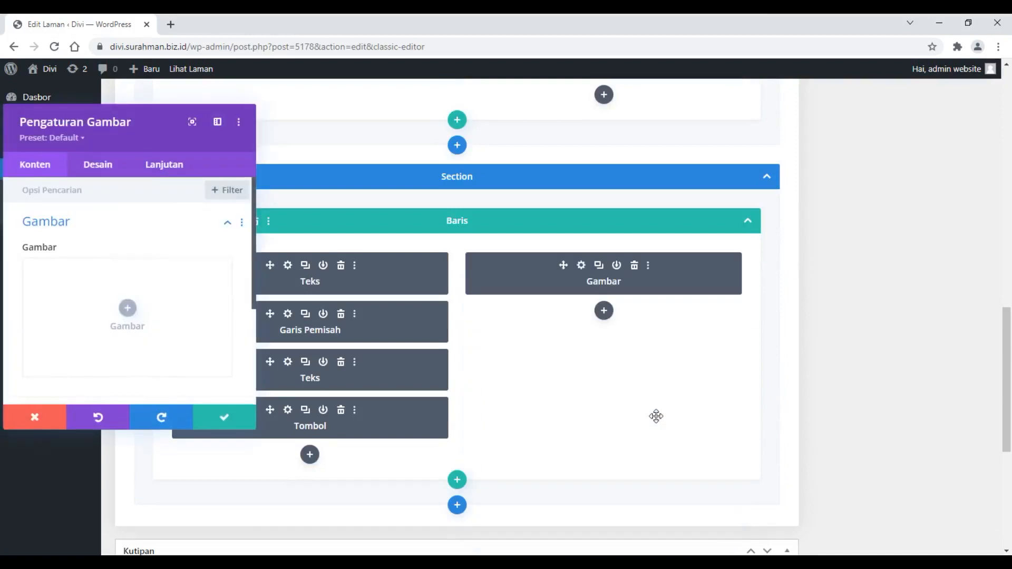
# Step: Upload the fashion-05 picture as the image module's source and save the module
pyautogui.click(127, 309)
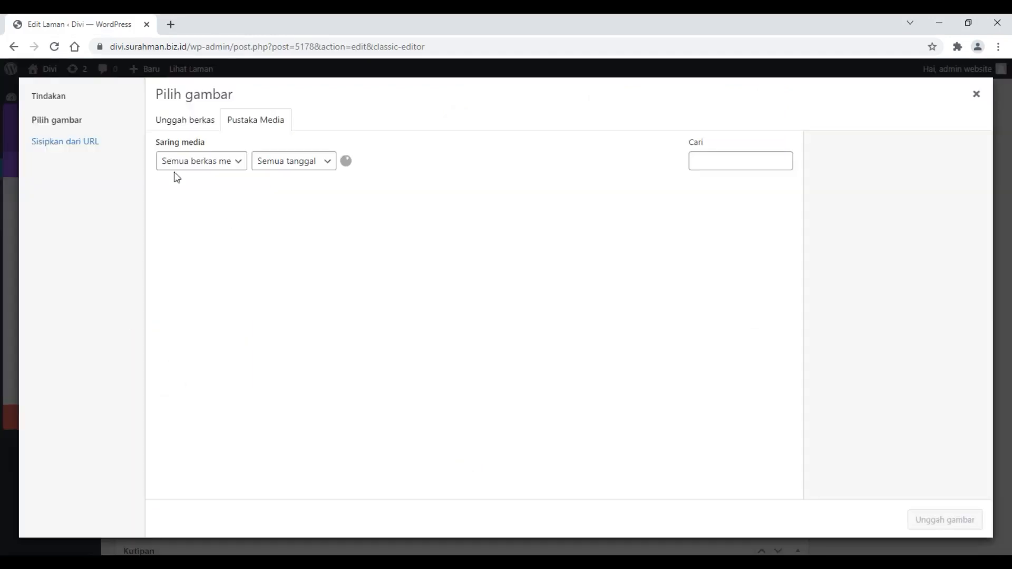
pyautogui.click(179, 125)
pyautogui.click(556, 314)
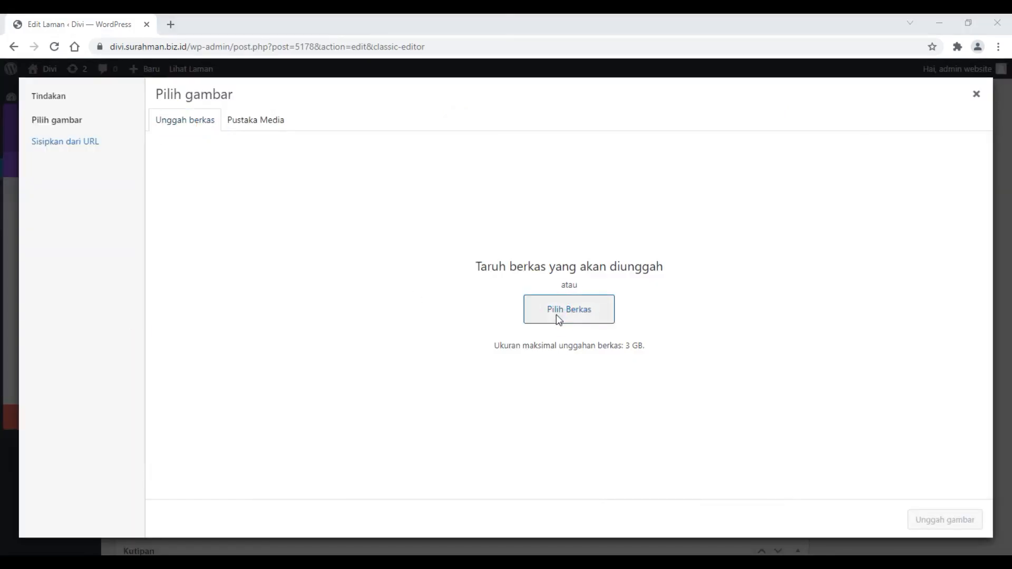
pyautogui.doubleClick(302, 116)
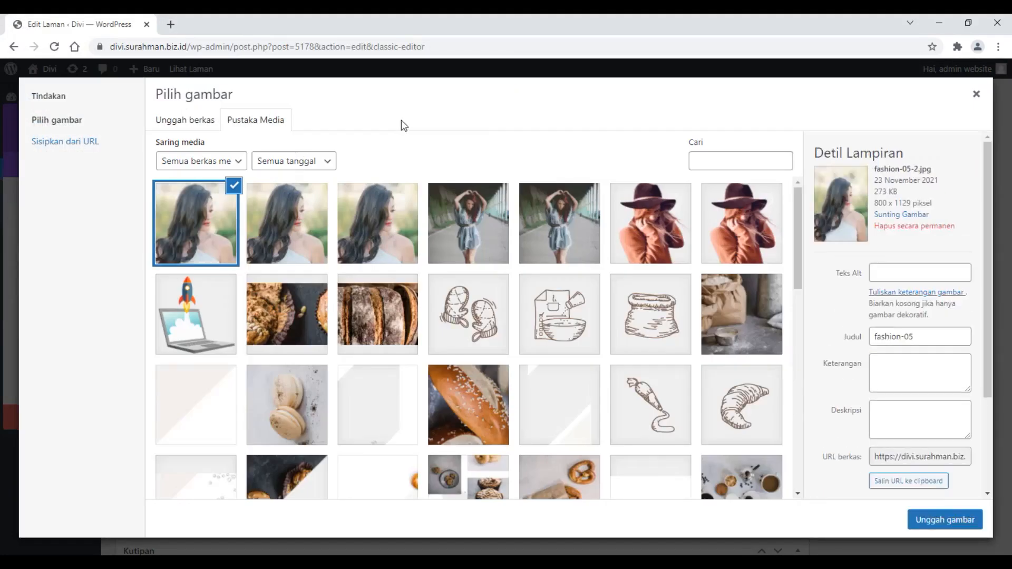
pyautogui.click(946, 519)
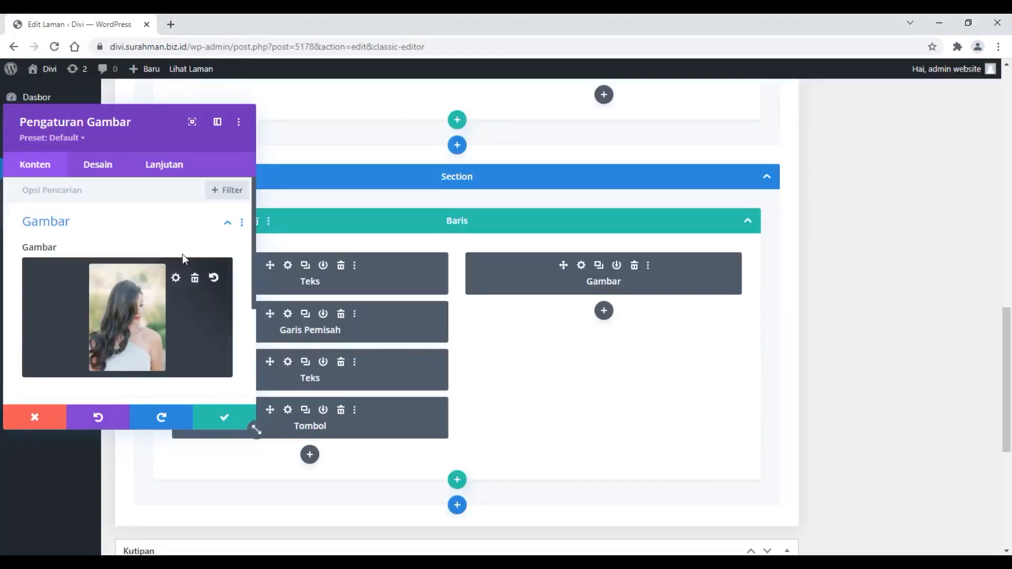
pyautogui.click(215, 420)
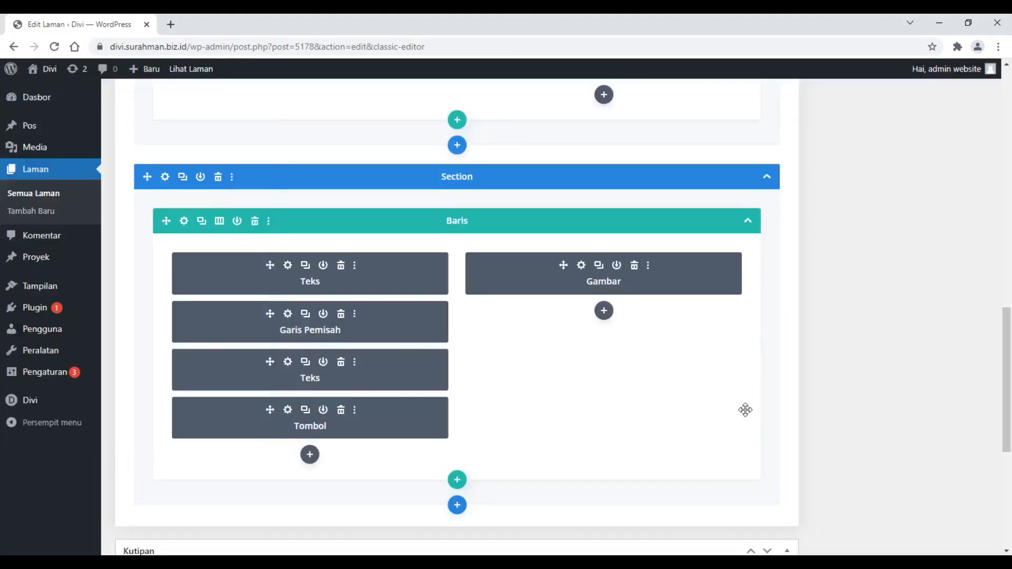
# Step: Update the page with the new image and open its published version
pyautogui.scroll(10, 864, 403)
pyautogui.click(953, 232)
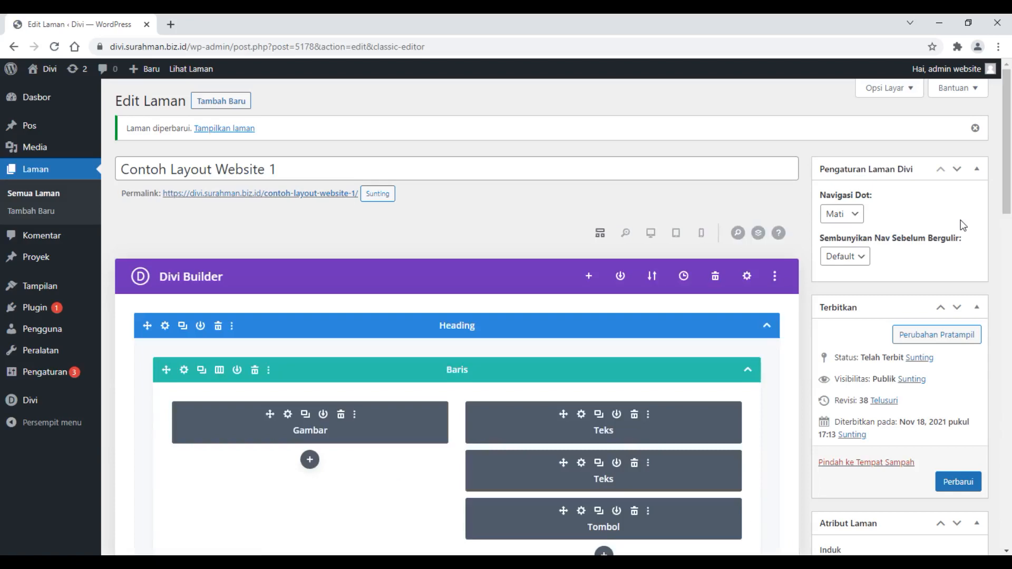
pyautogui.click(248, 129)
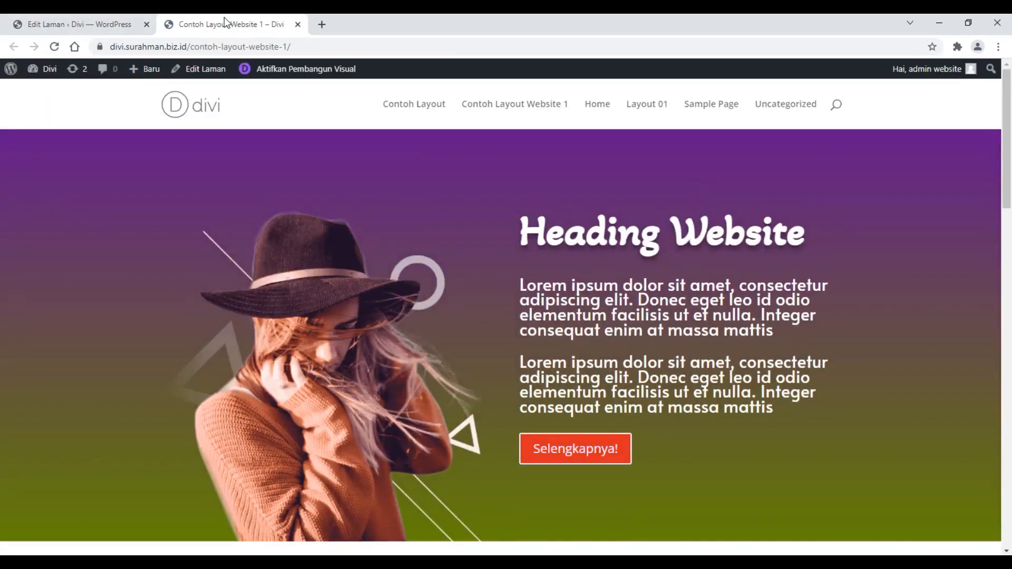
# Step: Check the new section's text and image on the published page and close the page editor tab
pyautogui.scroll(-10, 595, 317)
pyautogui.scroll(-3, 491, 333)
pyautogui.scroll(3, 480, 335)
pyautogui.scroll(-1, 497, 304)
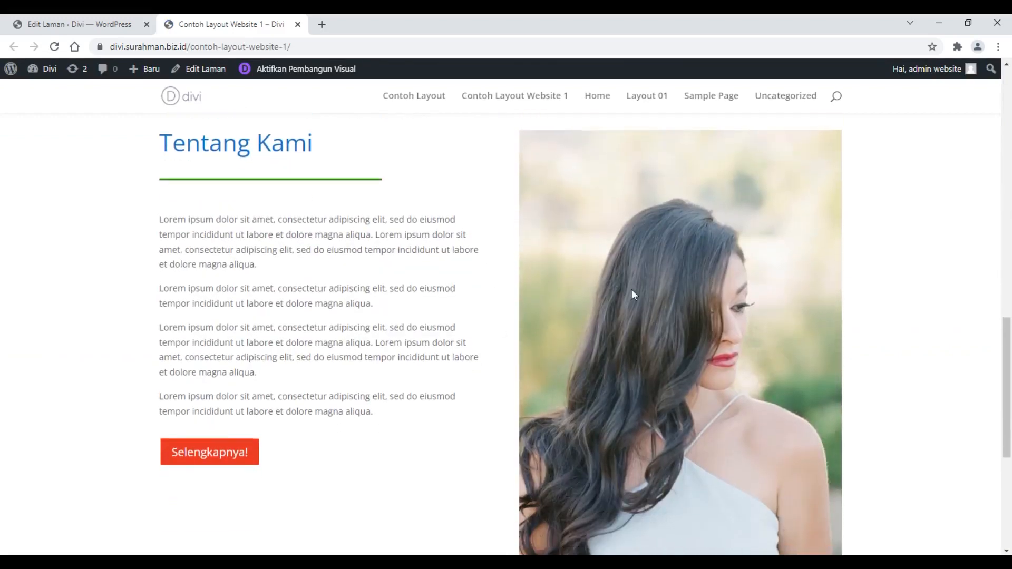
pyautogui.scroll(-1, 632, 290)
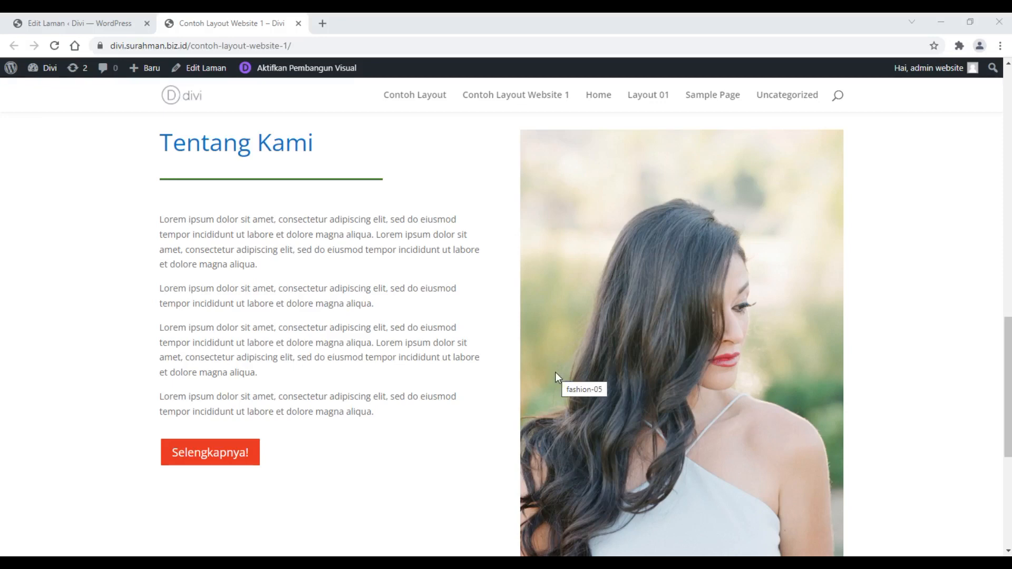
pyautogui.click(32, 23)
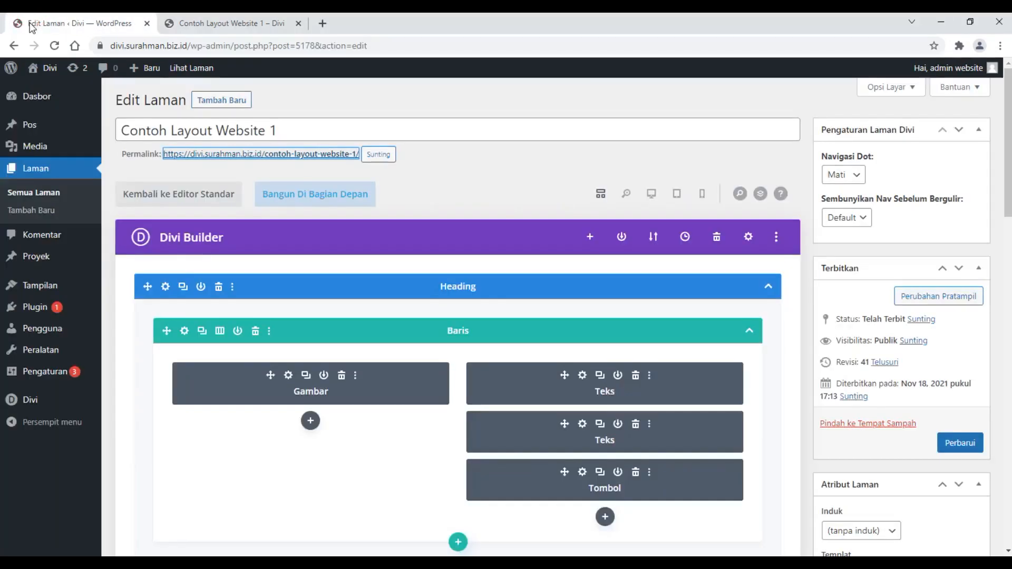
pyautogui.click(147, 23)
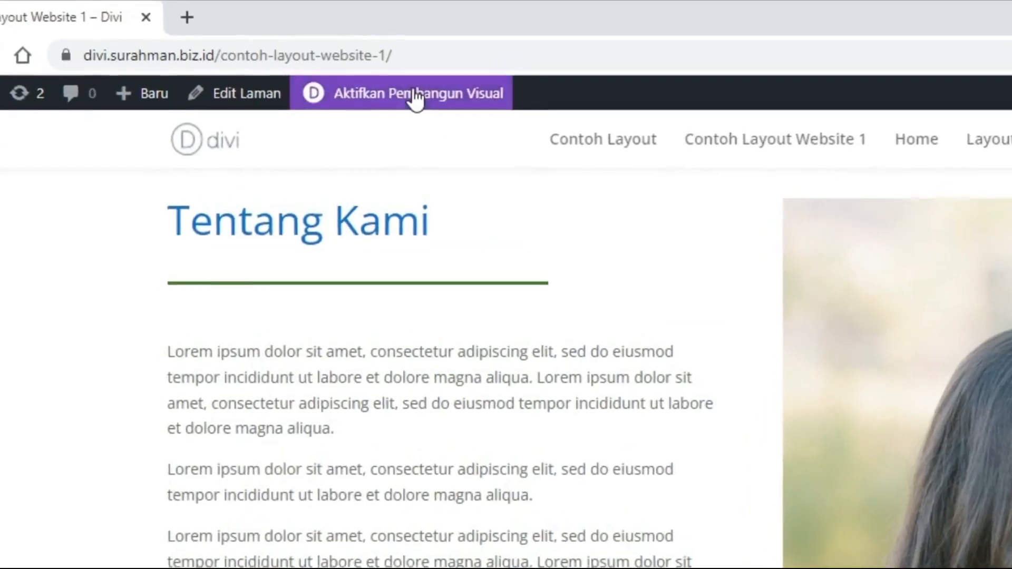
# Step: Activate the visual builder for the Contoh Layout Website 1 page and go to the second Tentang Kami section
pyautogui.click(420, 105)
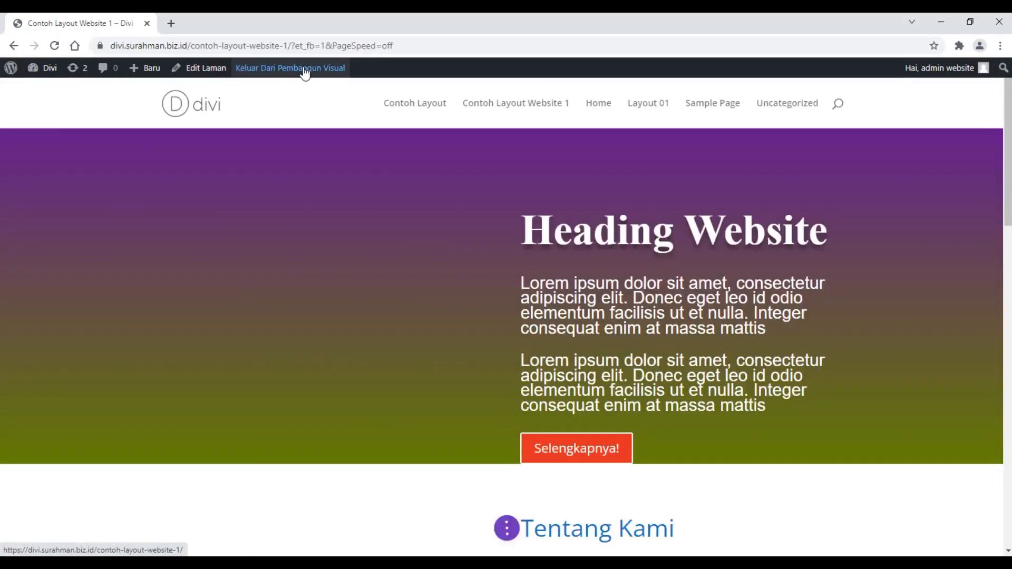
pyautogui.scroll(-3, 960, 303)
pyautogui.scroll(-10, 960, 303)
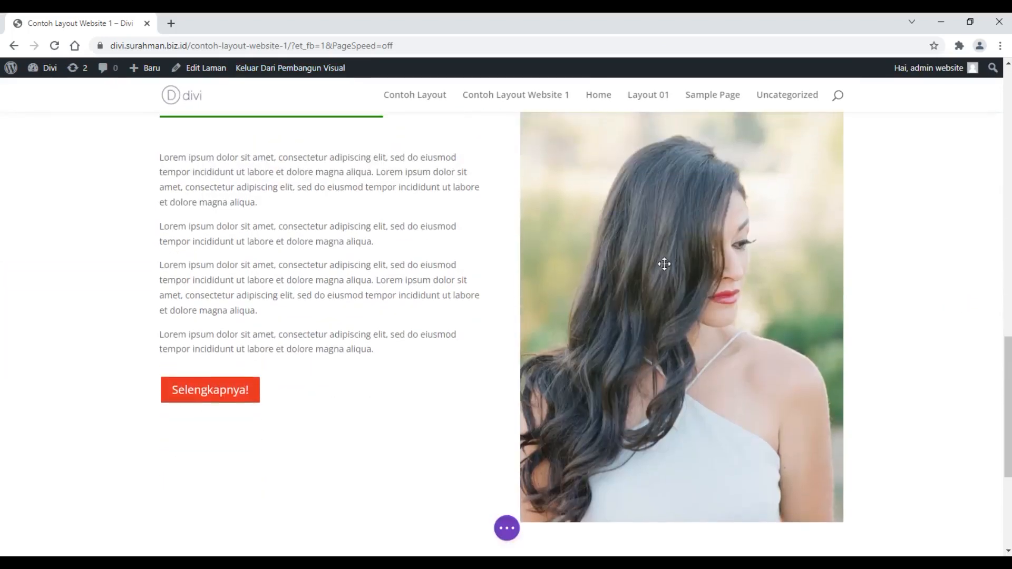
pyautogui.scroll(2, 662, 269)
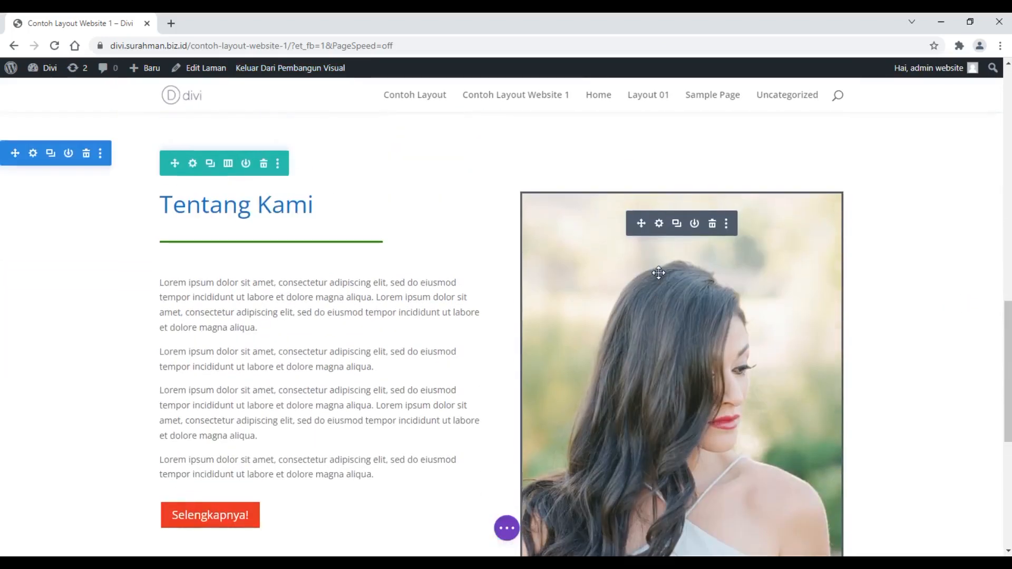
# Step: Set the alignment of the image module in the second Tentang Kami section to centre
pyautogui.click(659, 225)
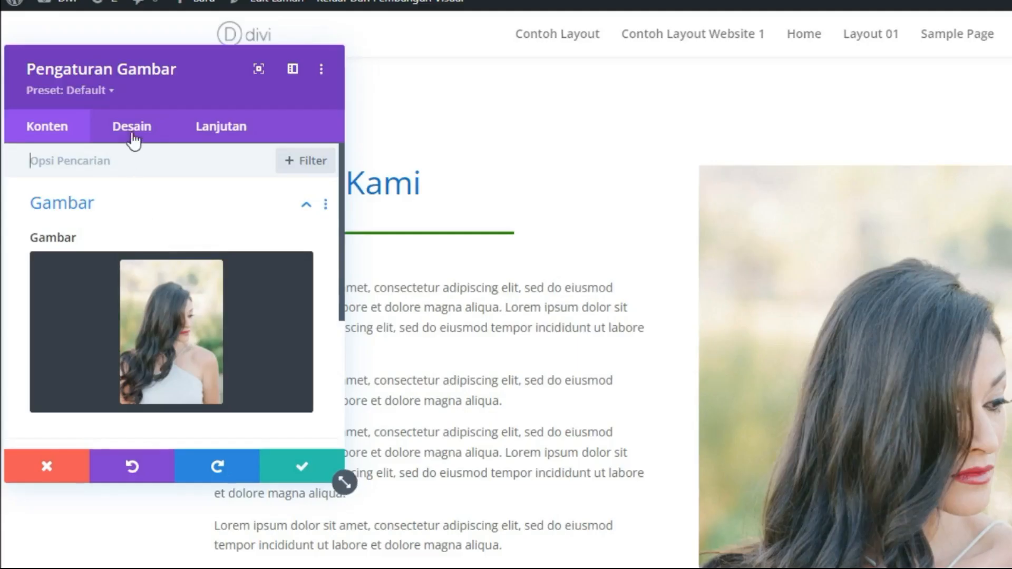
pyautogui.click(97, 167)
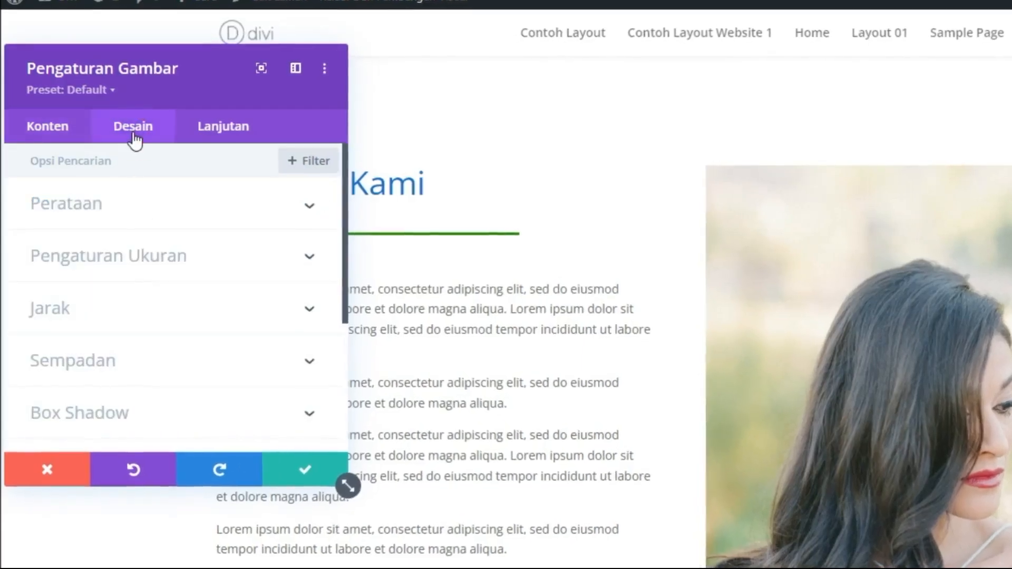
pyautogui.click(123, 208)
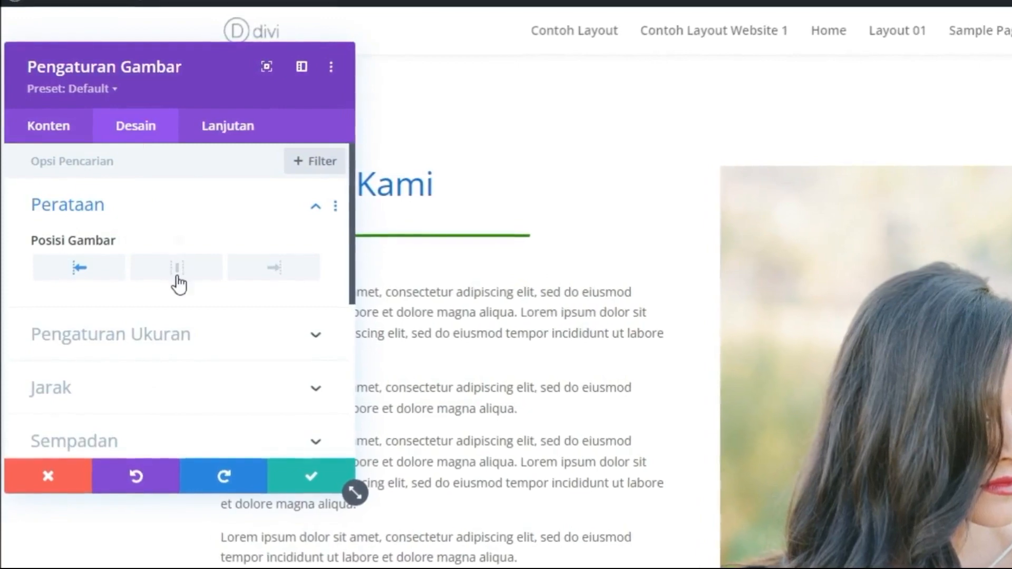
pyautogui.click(179, 282)
# Step: Set the image module's top and bottom margins to -20px and save the module settings
pyautogui.scroll(-2, 177, 285)
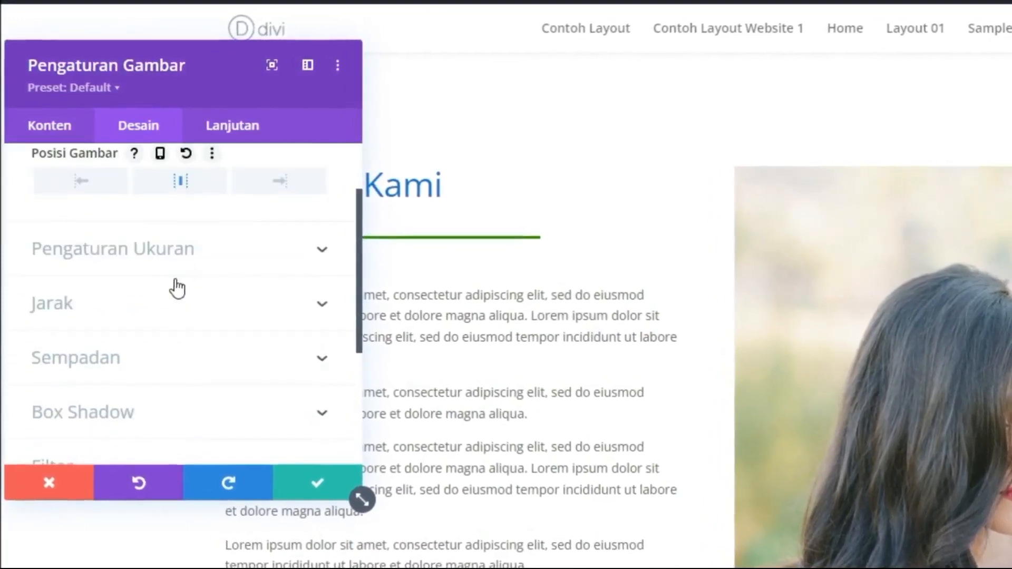
pyautogui.click(85, 310)
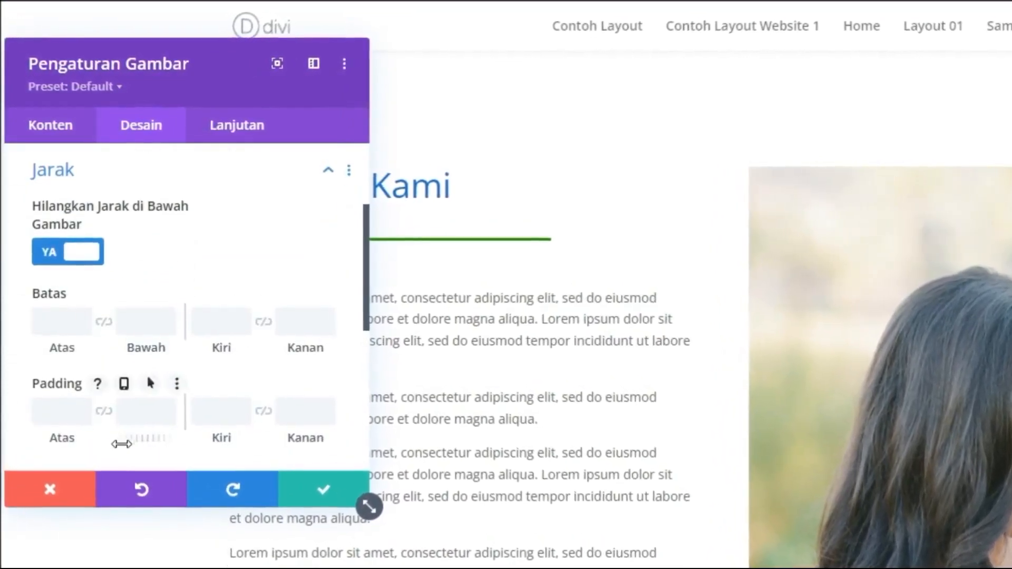
pyautogui.click(62, 322)
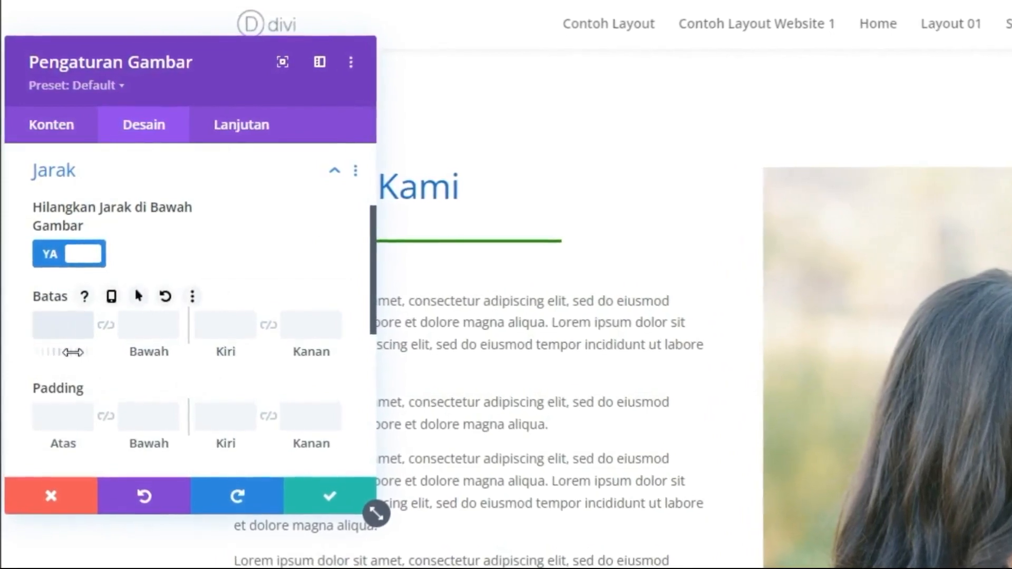
pyautogui.write('-20px')
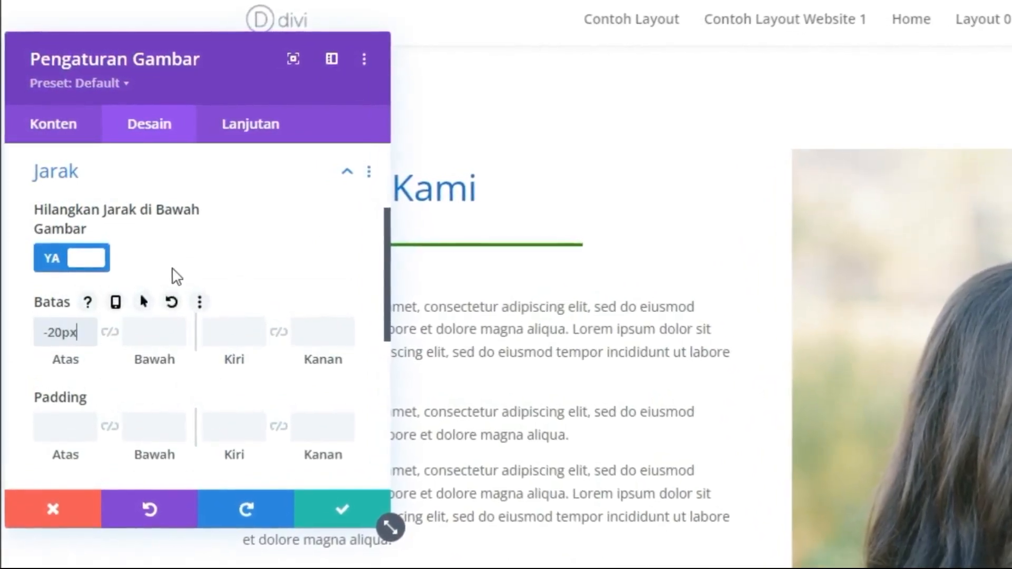
pyautogui.click(155, 343)
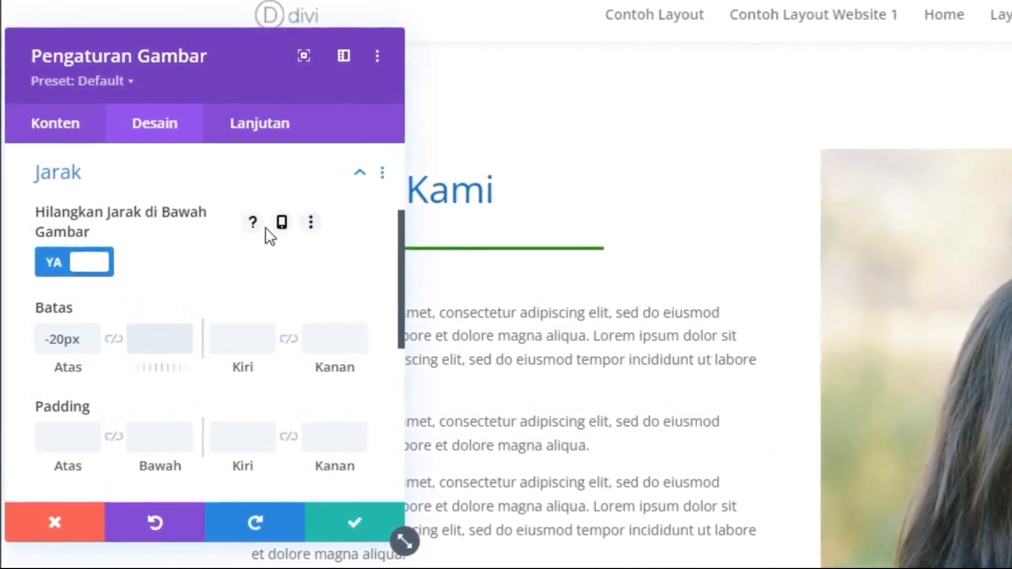
pyautogui.write('-20')
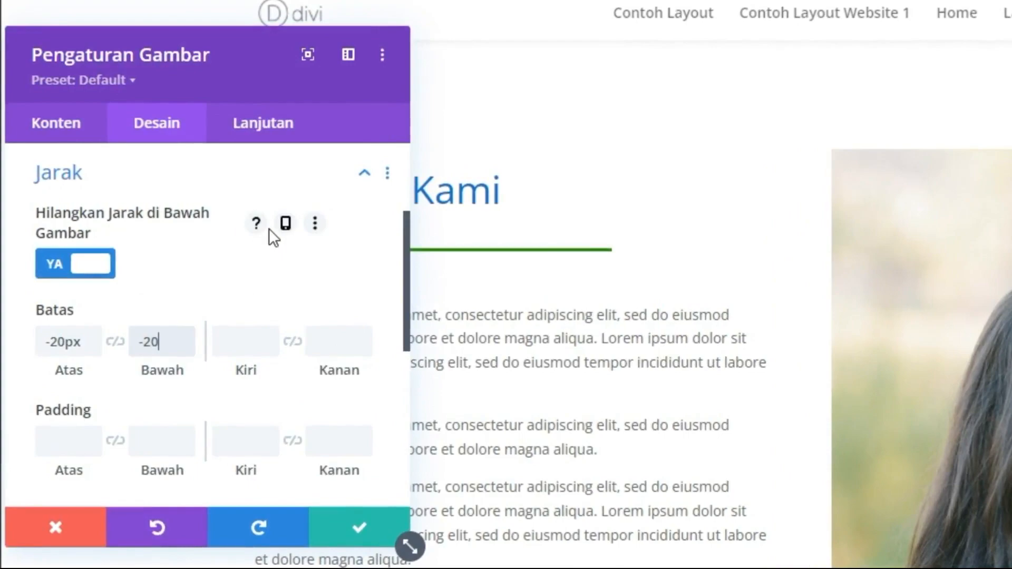
pyautogui.write('px')
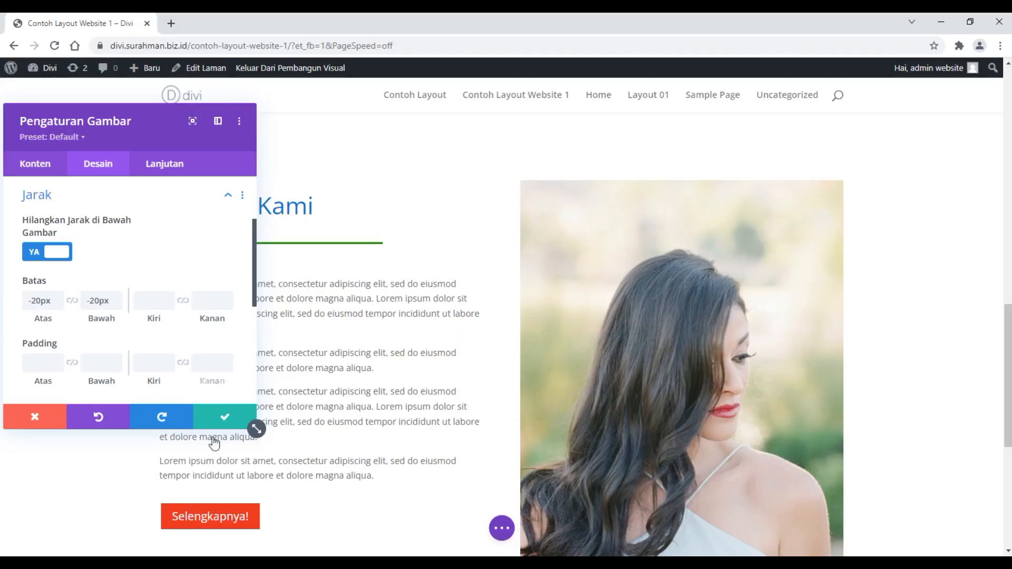
pyautogui.click(225, 416)
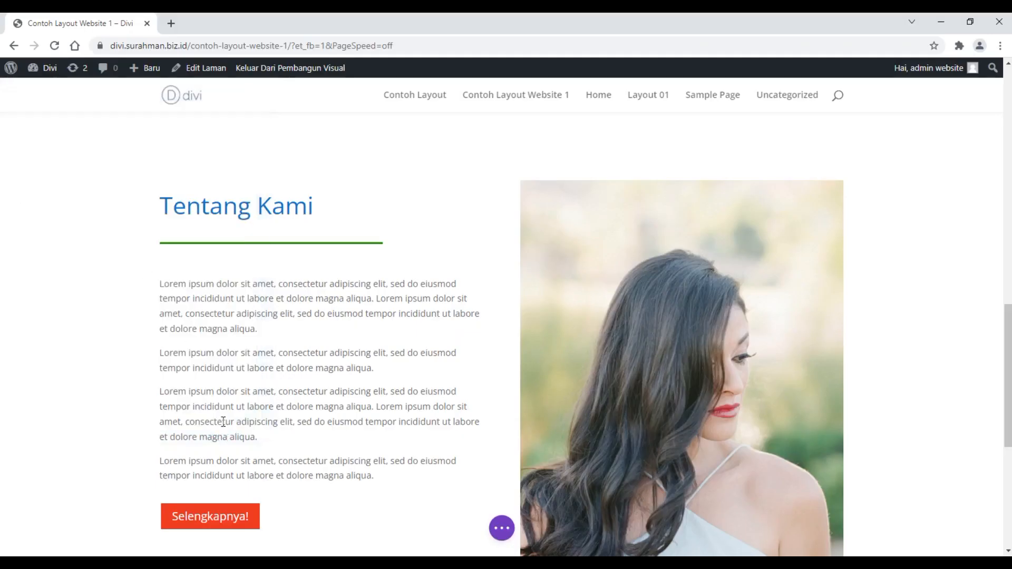
# Step: Add the default blue-to-green gradient background to the second column of the lower Tentang Kami row
pyautogui.scroll(-3, 461, 346)
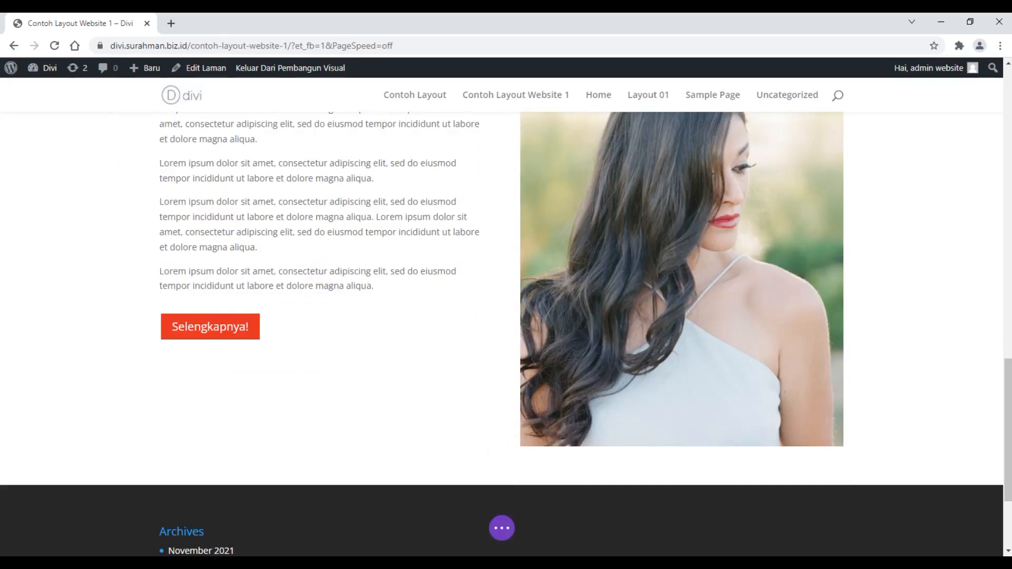
pyautogui.scroll(5, 931, 349)
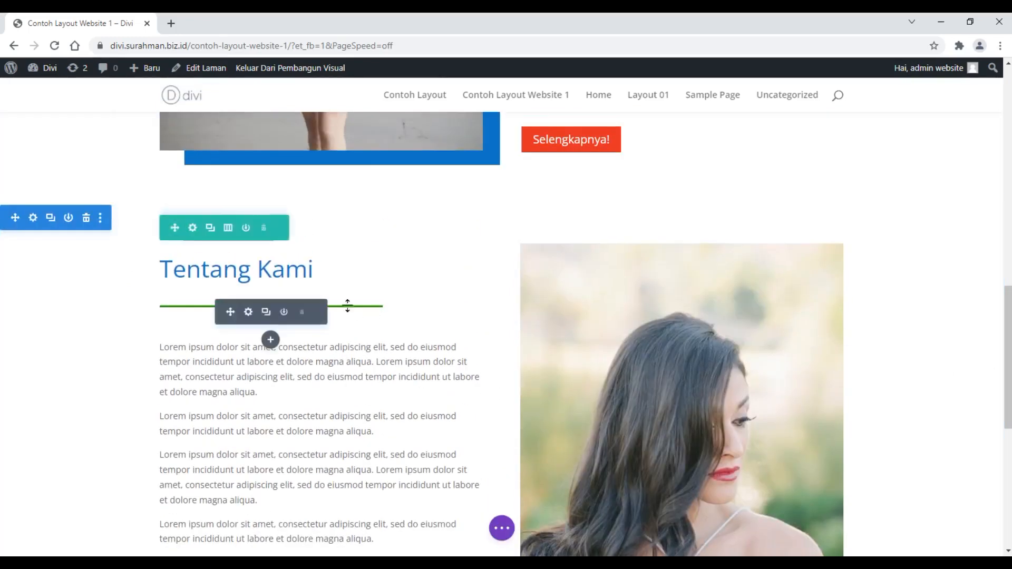
pyautogui.click(192, 230)
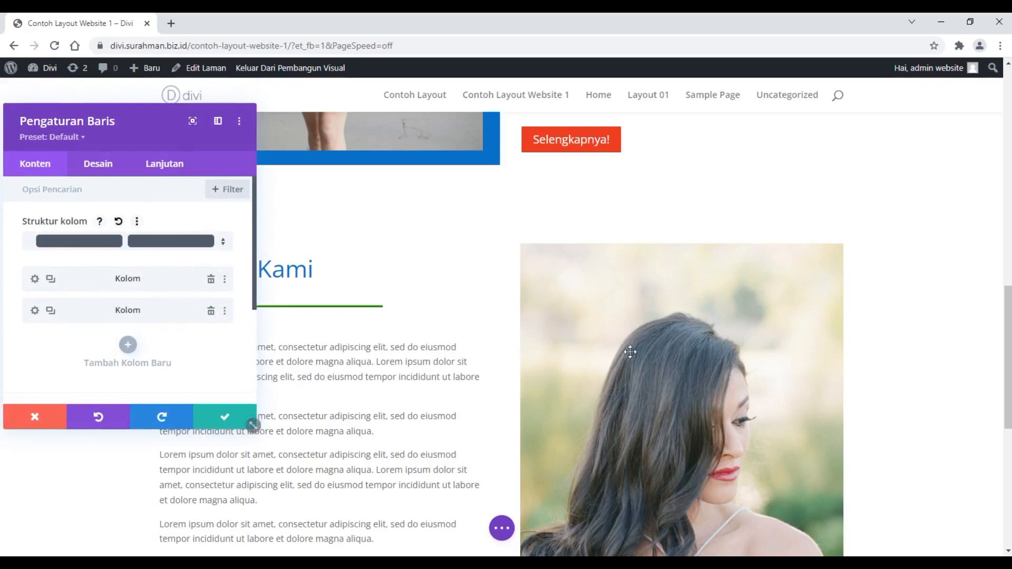
pyautogui.click(34, 313)
pyautogui.scroll(-1, 113, 284)
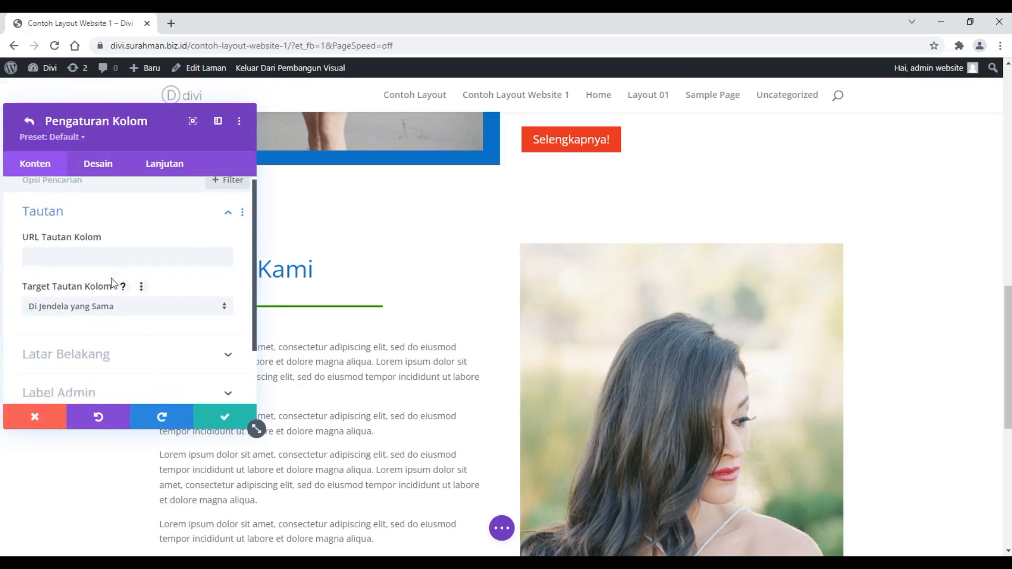
pyautogui.scroll(-1, 112, 284)
pyautogui.click(91, 298)
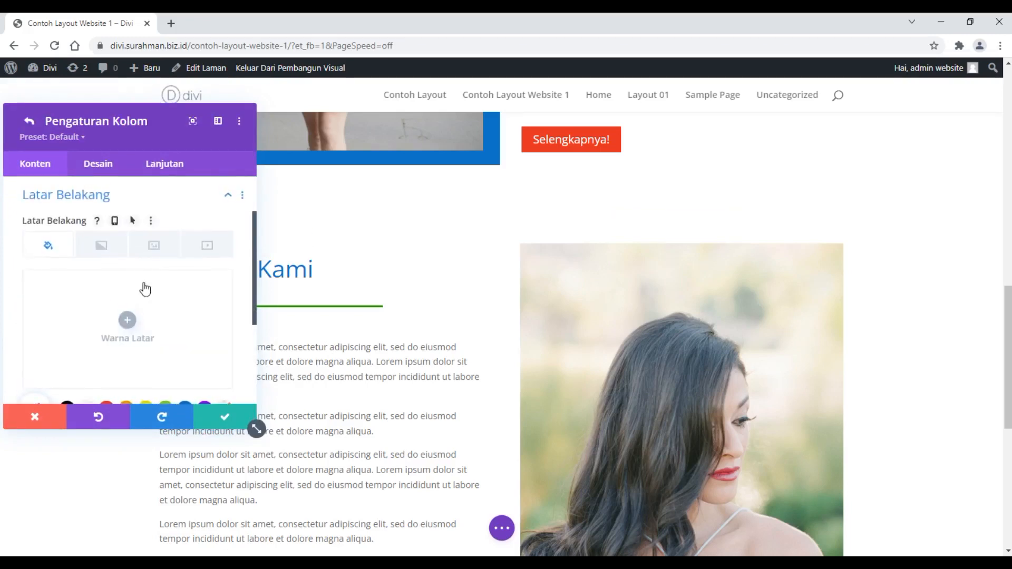
pyautogui.click(102, 247)
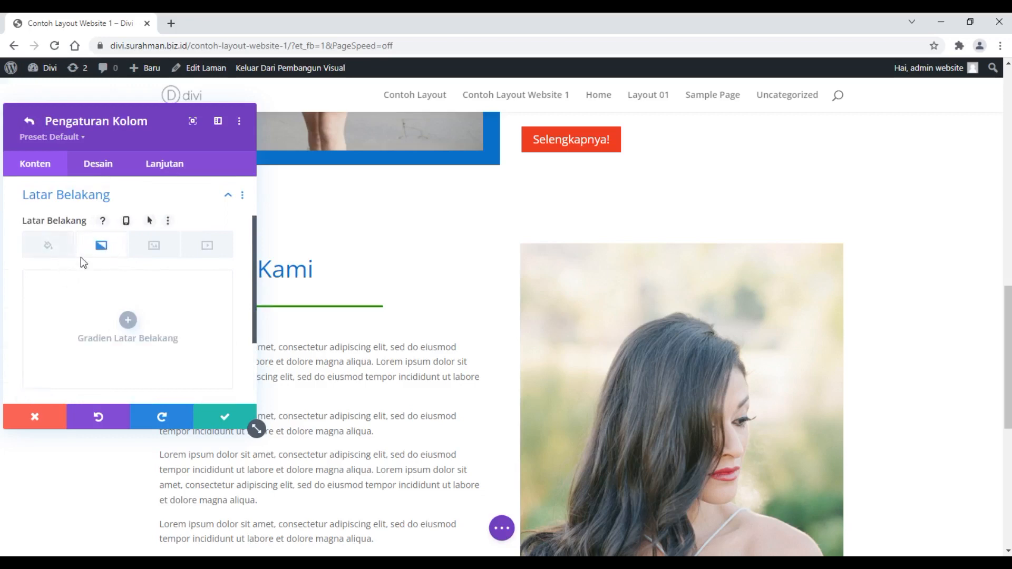
pyautogui.scroll(-1, 98, 337)
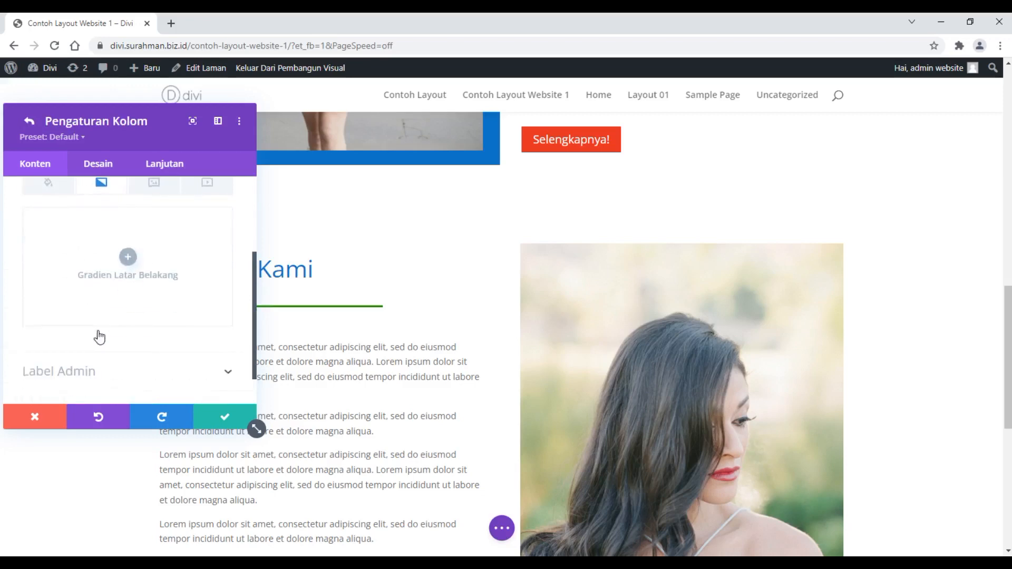
pyautogui.click(126, 259)
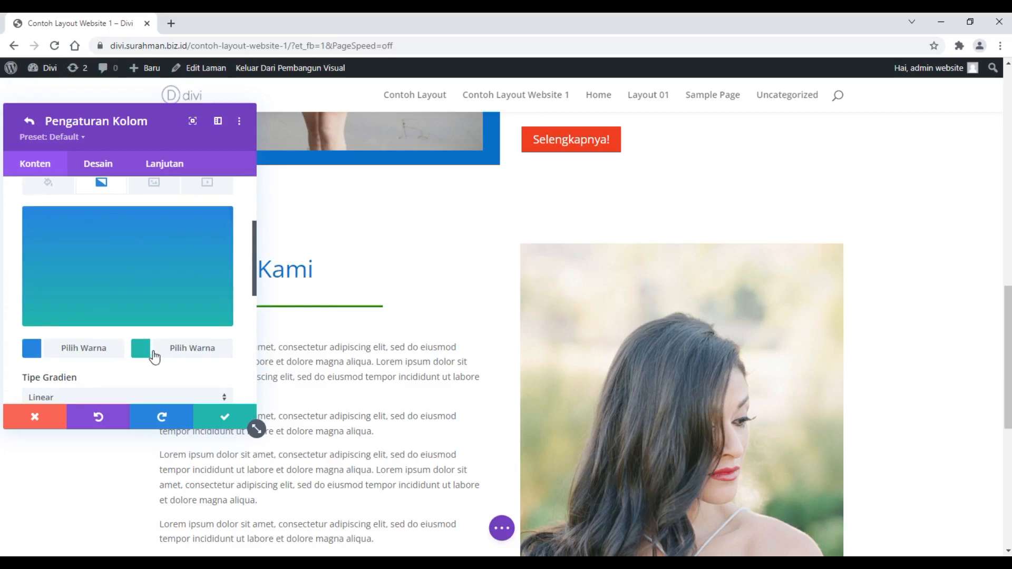
# Step: Set the second column's left and right padding to 5% and save the column and row settings
pyautogui.scroll(1, 153, 355)
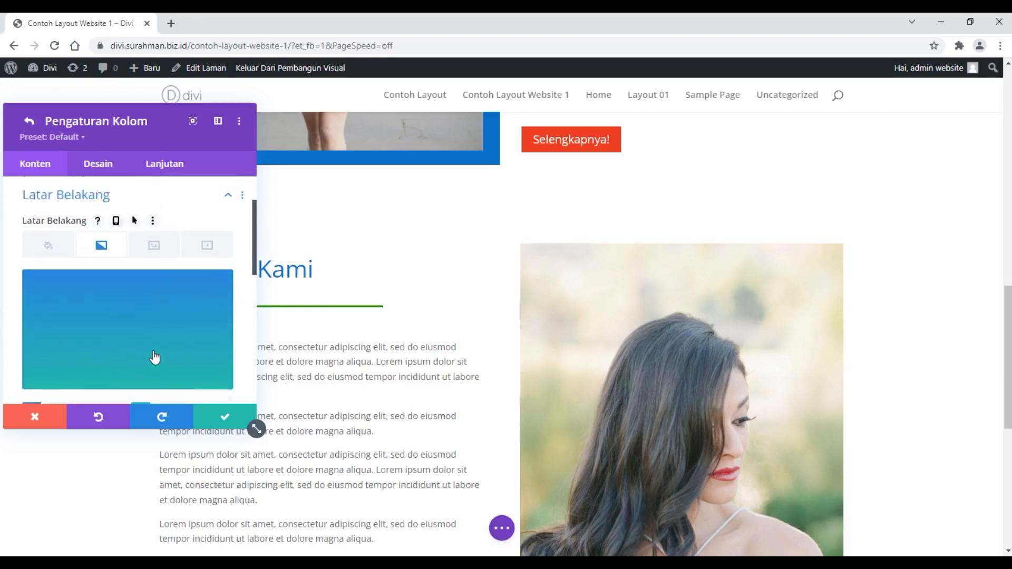
pyautogui.scroll(-2, 153, 353)
pyautogui.scroll(1, 155, 326)
pyautogui.scroll(3, 153, 320)
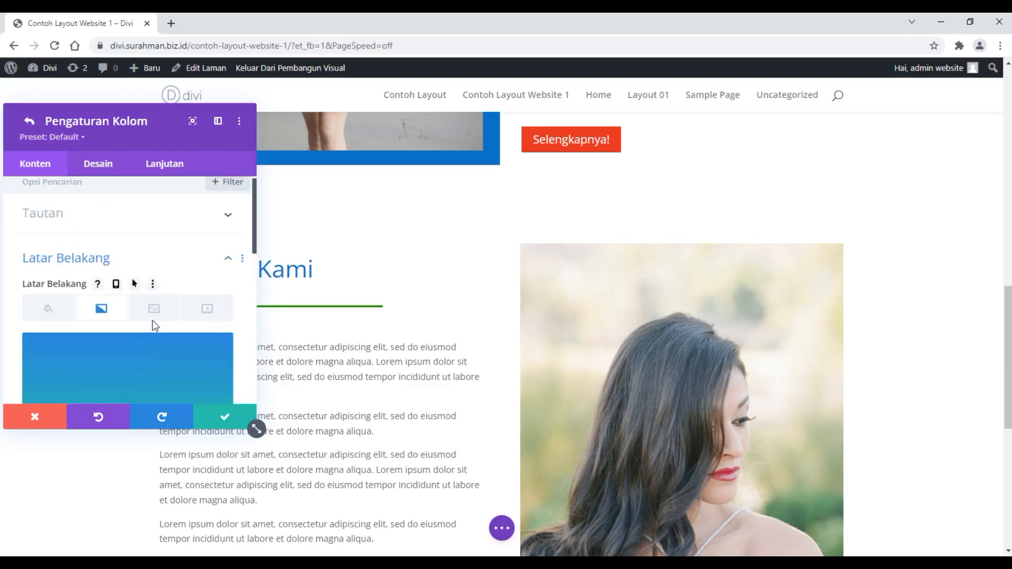
pyautogui.click(100, 165)
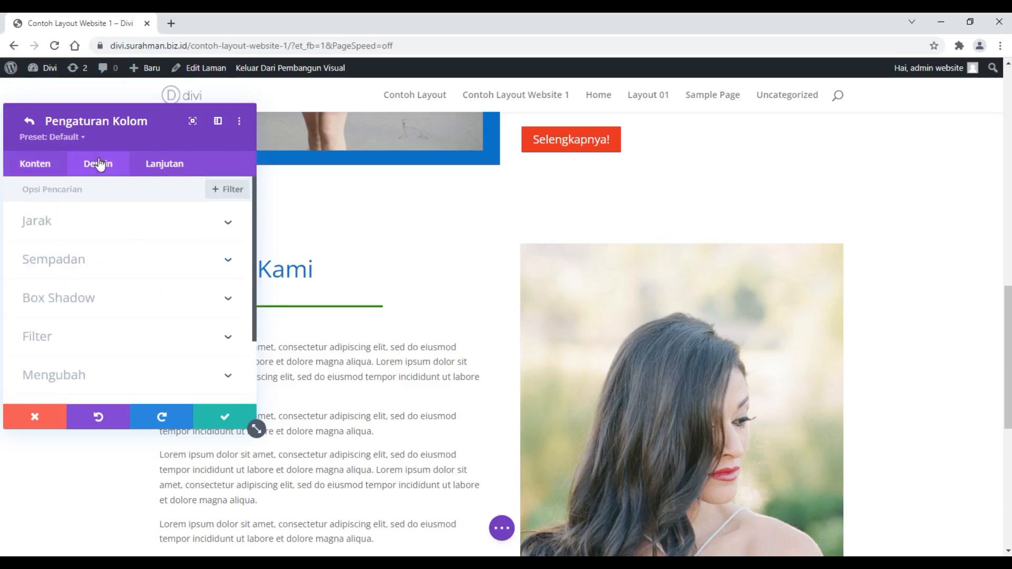
pyautogui.click(87, 226)
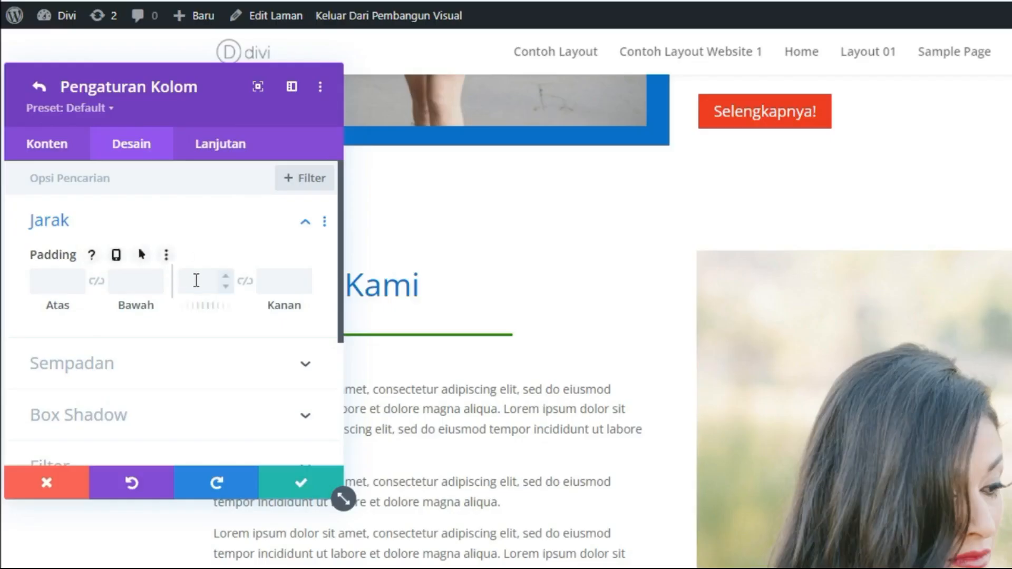
pyautogui.click(214, 284)
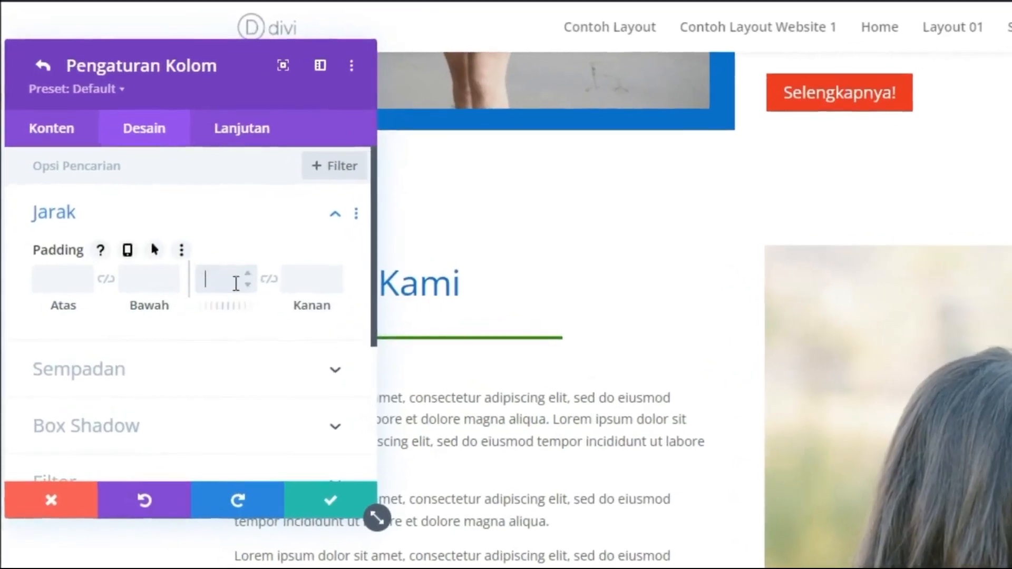
pyautogui.write('5')
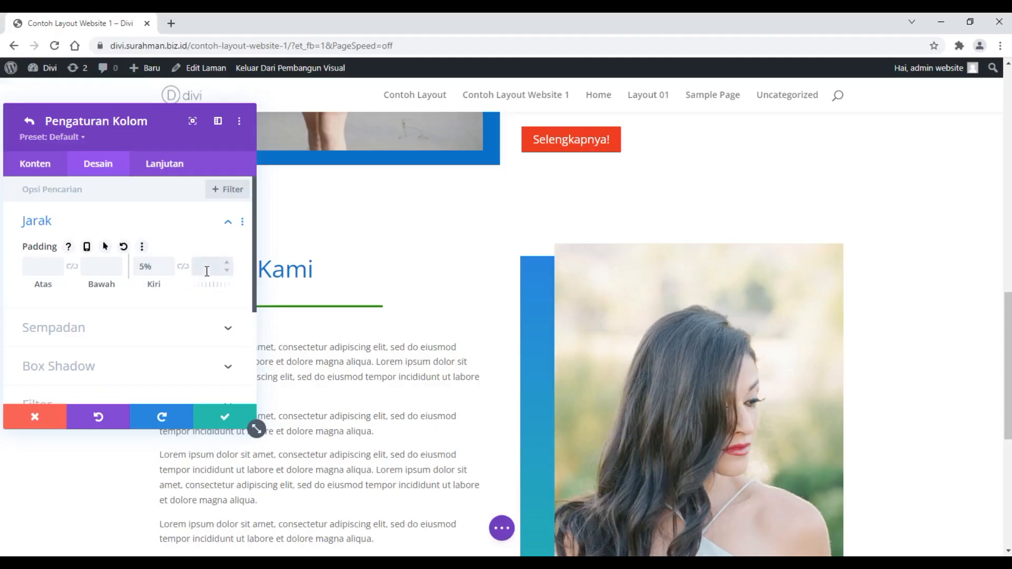
pyautogui.write('%')
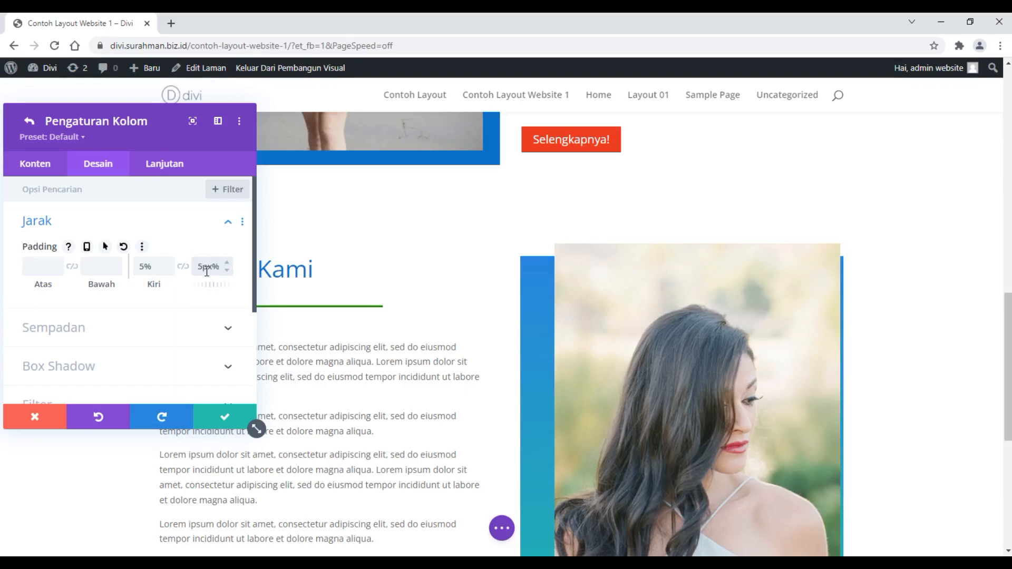
pyautogui.scroll(-2, 500, 314)
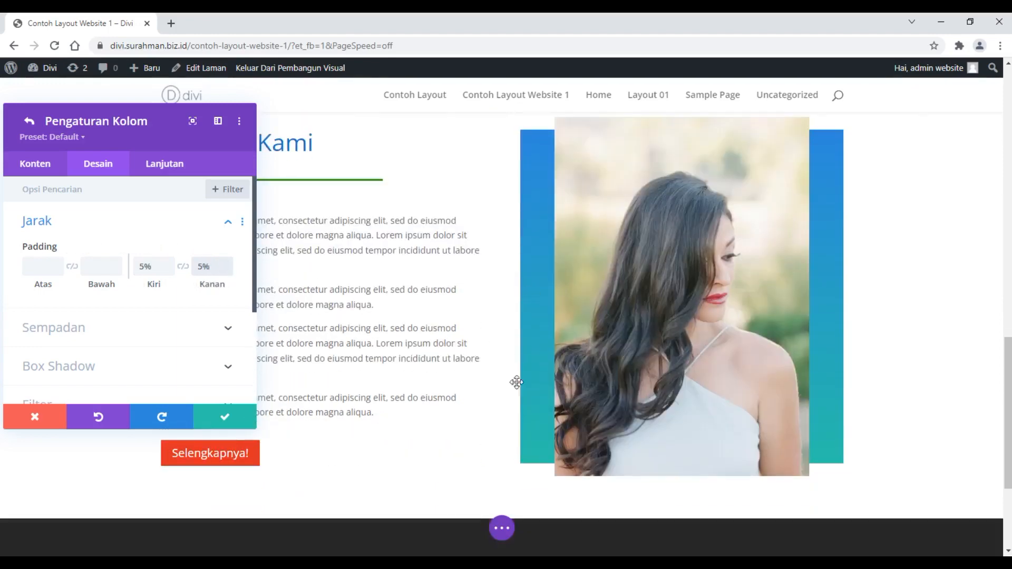
pyautogui.scroll(2, 850, 433)
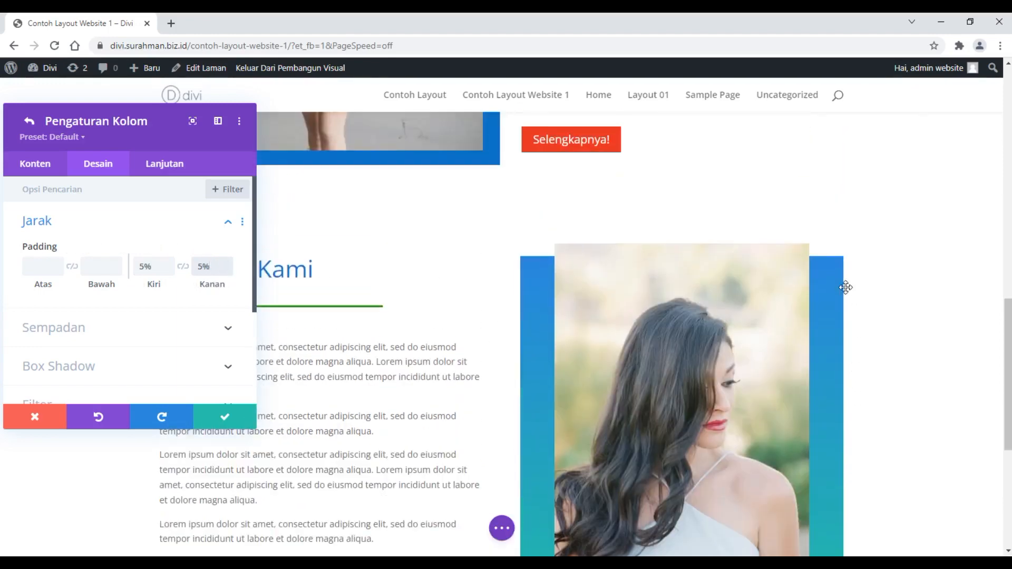
pyautogui.click(224, 422)
pyautogui.click(224, 422)
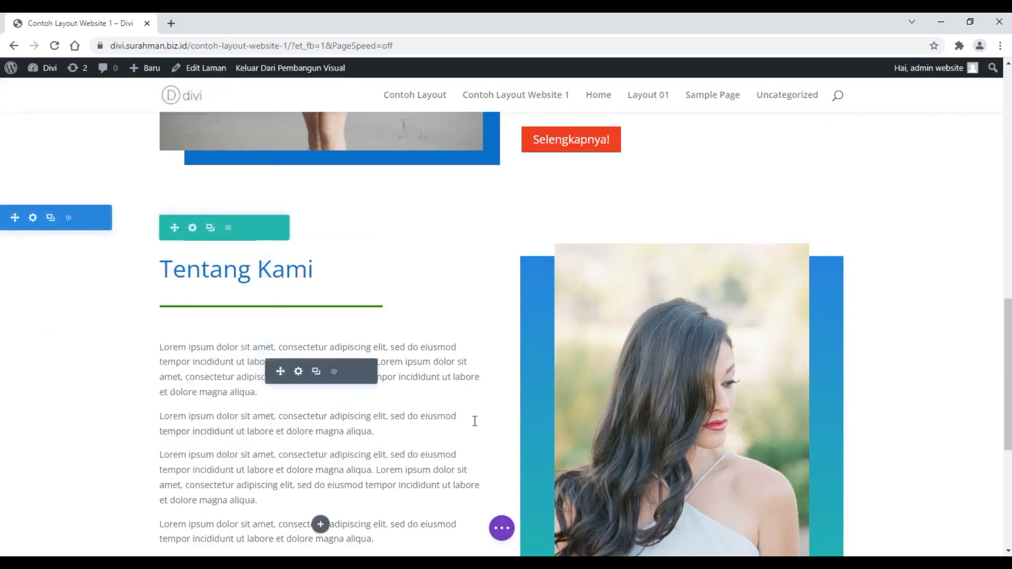
# Step: Save the page in the visual builder and check the finished Tentang Kami section
pyautogui.click(503, 532)
pyautogui.click(956, 525)
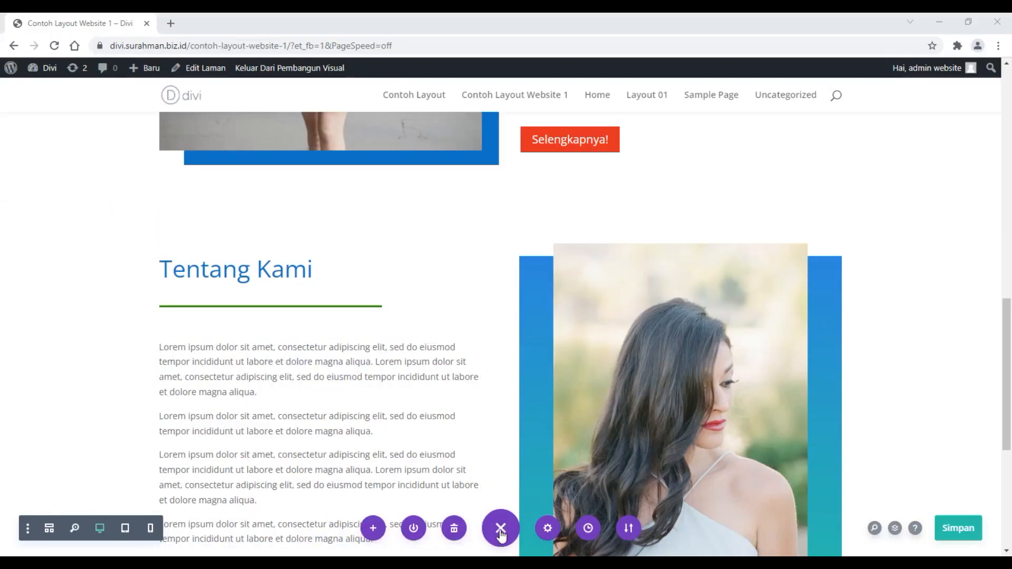
pyautogui.click(501, 528)
pyautogui.scroll(-1, 465, 362)
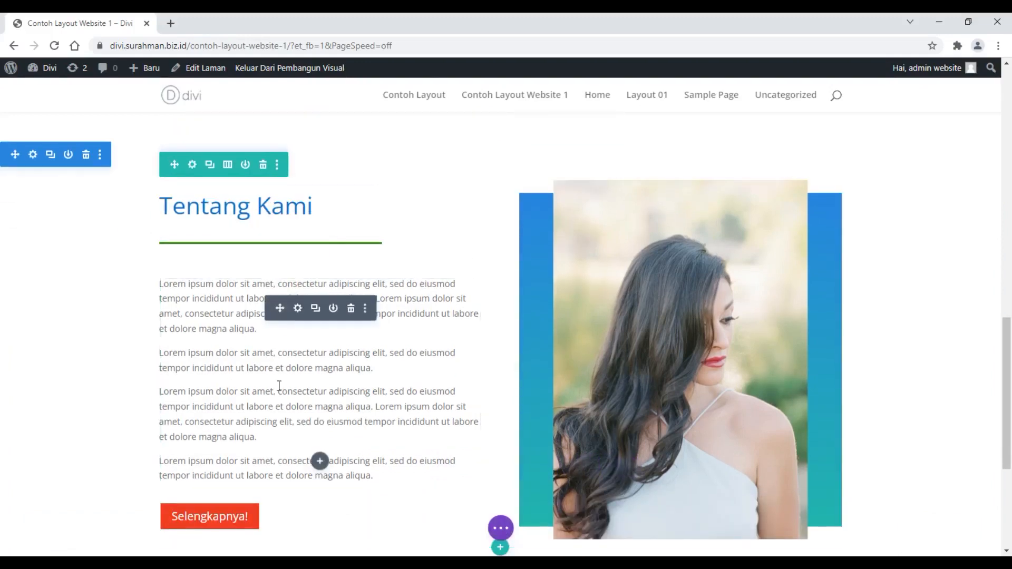
pyautogui.scroll(-1, 455, 435)
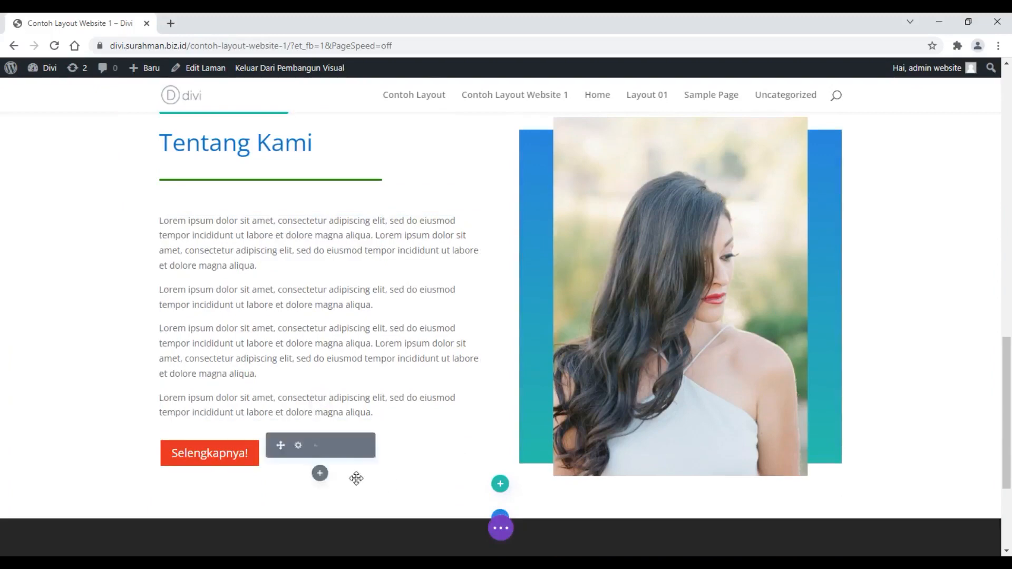
# Step: Set the top and bottom padding of the lower Tentang Kami row's first column to 40px
pyautogui.scroll(1, 149, 443)
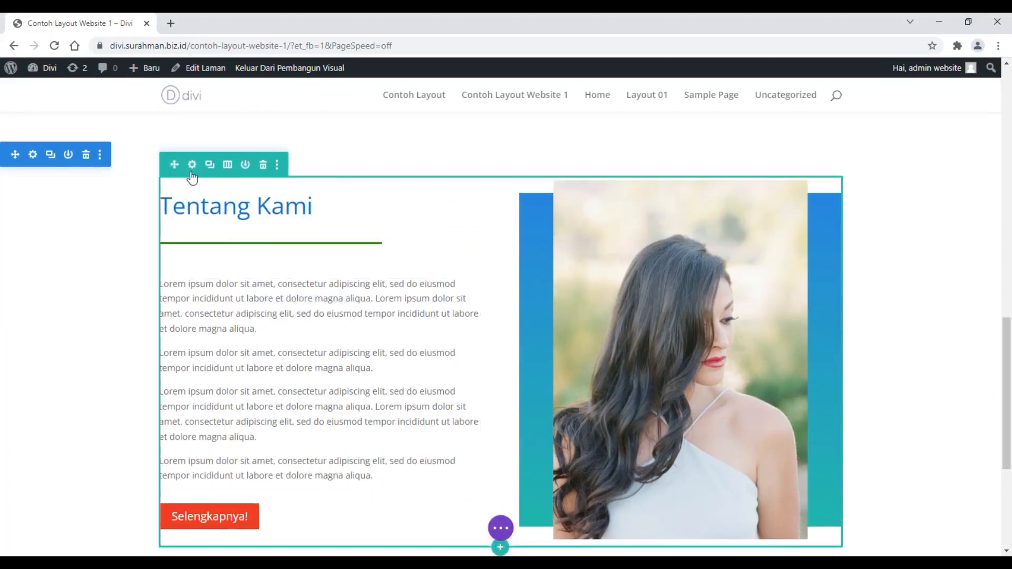
pyautogui.scroll(2, 189, 179)
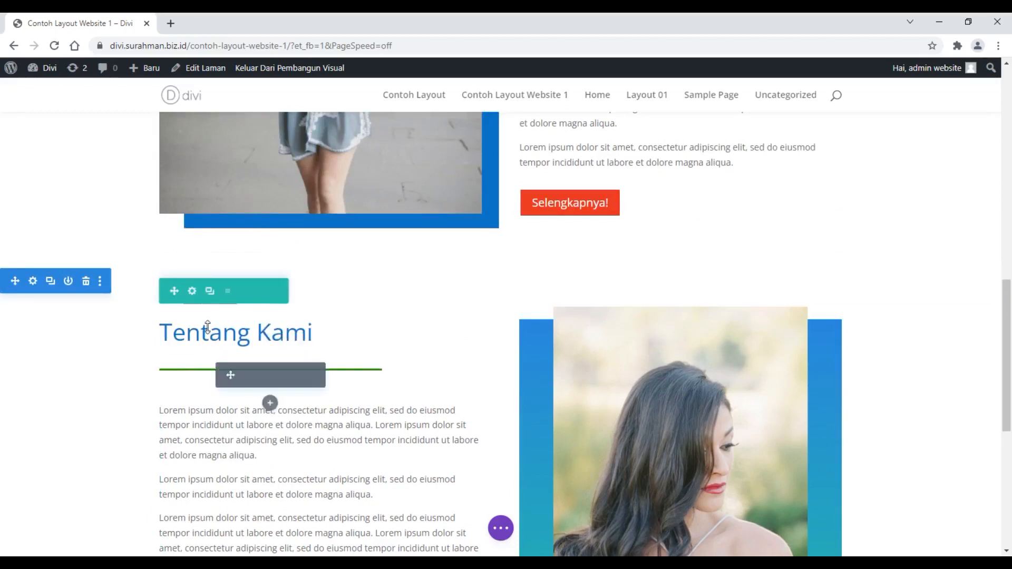
pyautogui.click(193, 293)
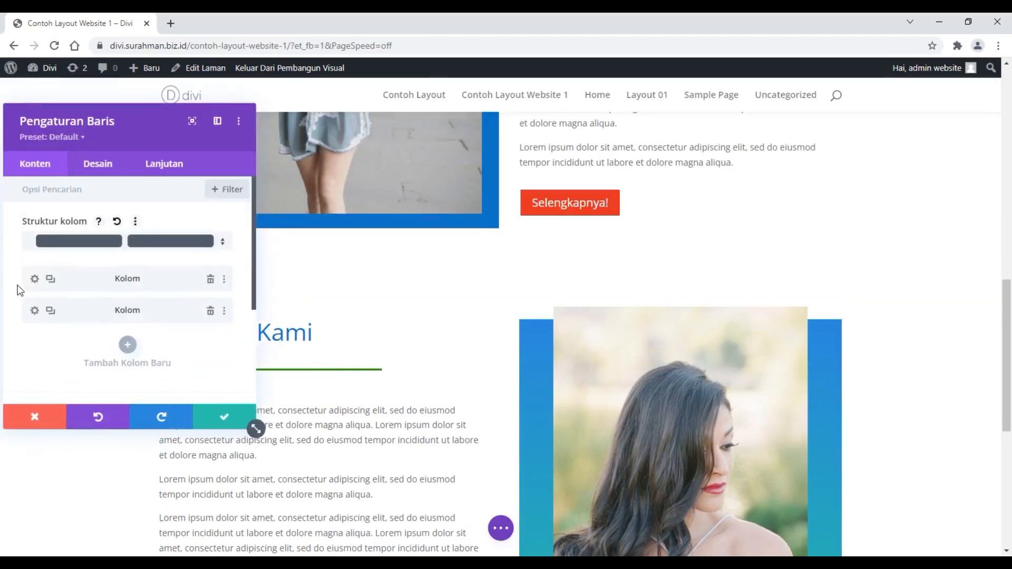
pyautogui.click(33, 284)
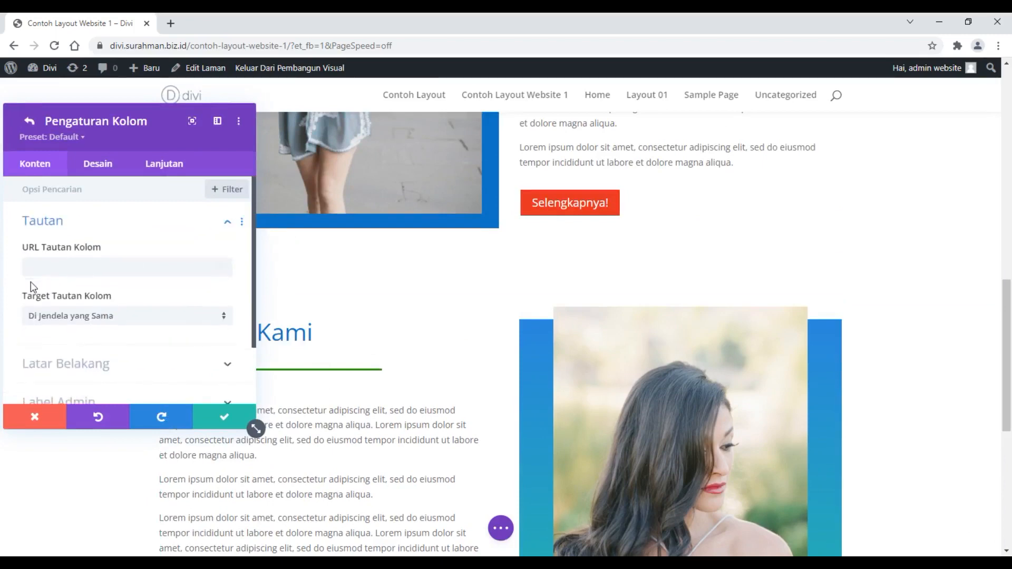
pyautogui.scroll(-2, 90, 289)
pyautogui.scroll(3, 91, 290)
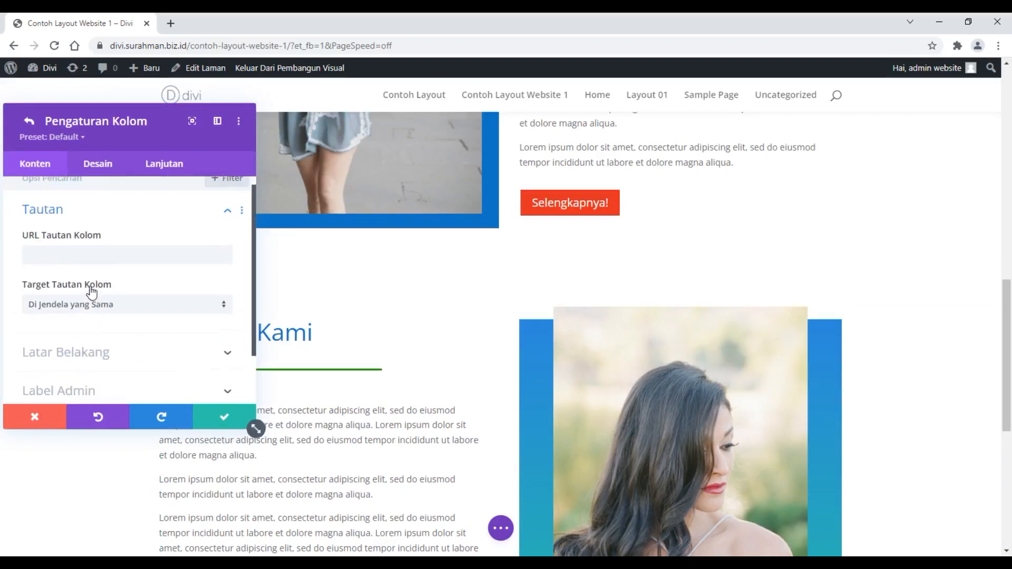
pyautogui.click(100, 169)
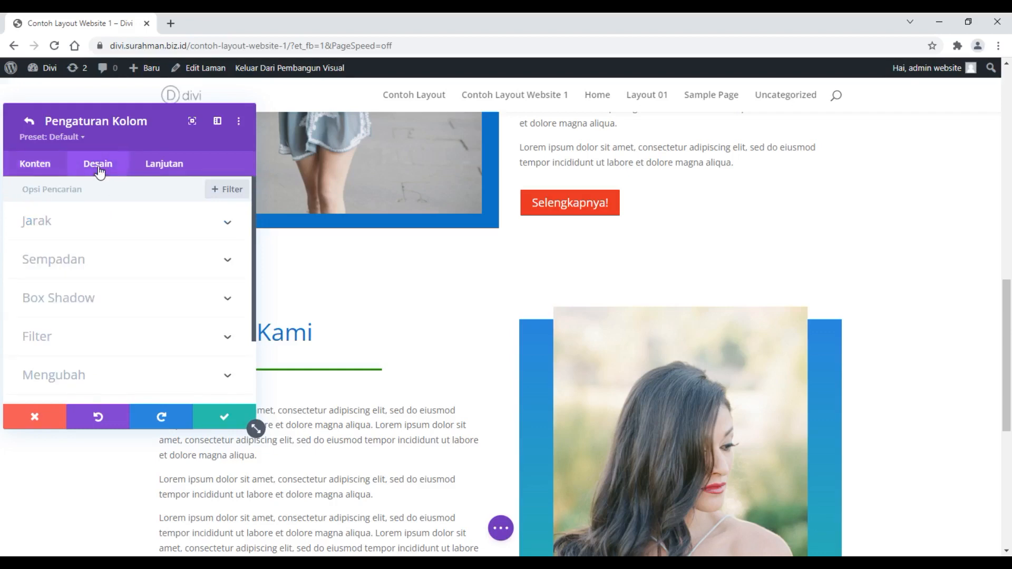
pyautogui.click(95, 231)
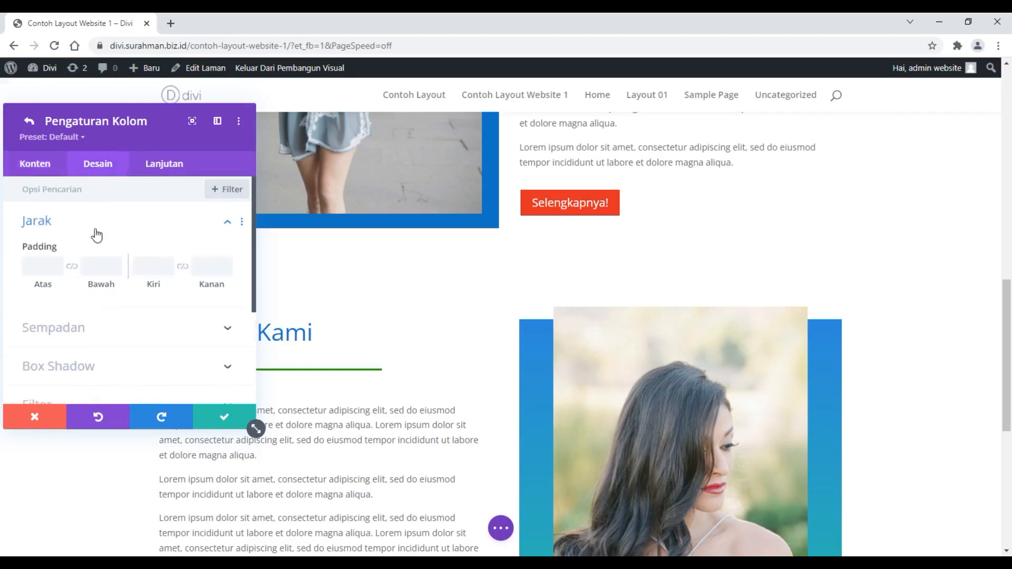
pyautogui.click(43, 266)
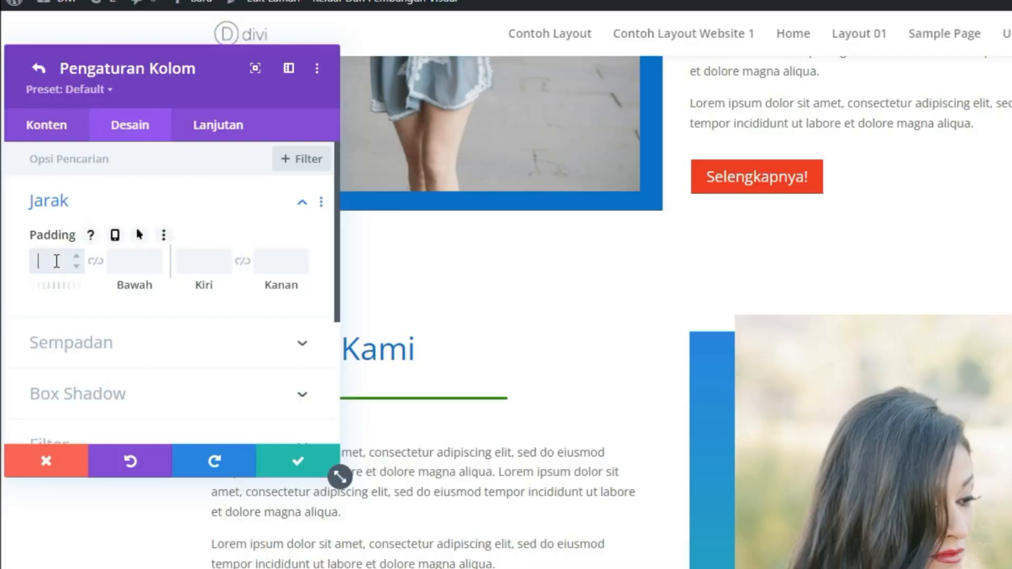
pyautogui.write('40')
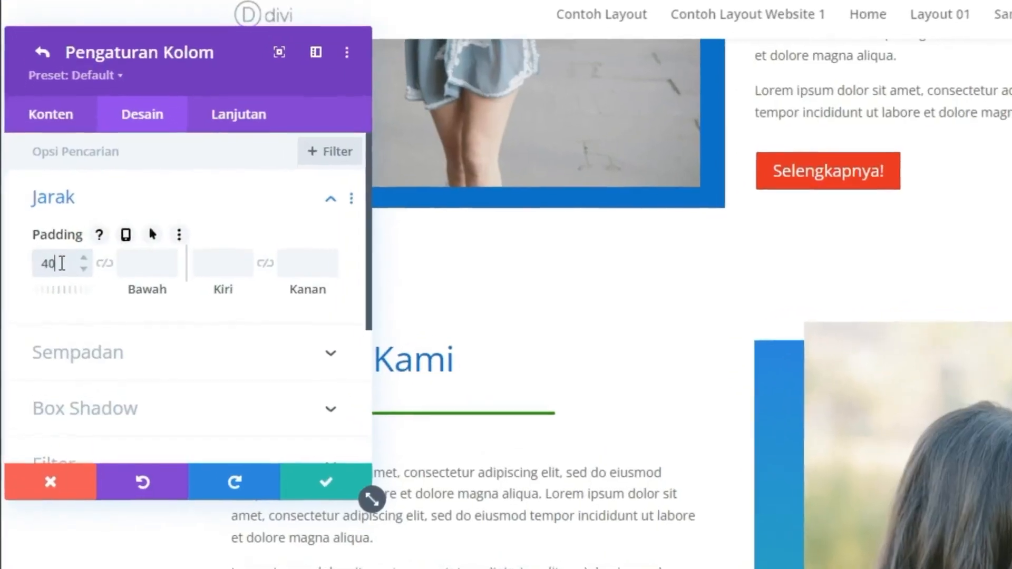
pyautogui.click(126, 261)
pyautogui.write('40')
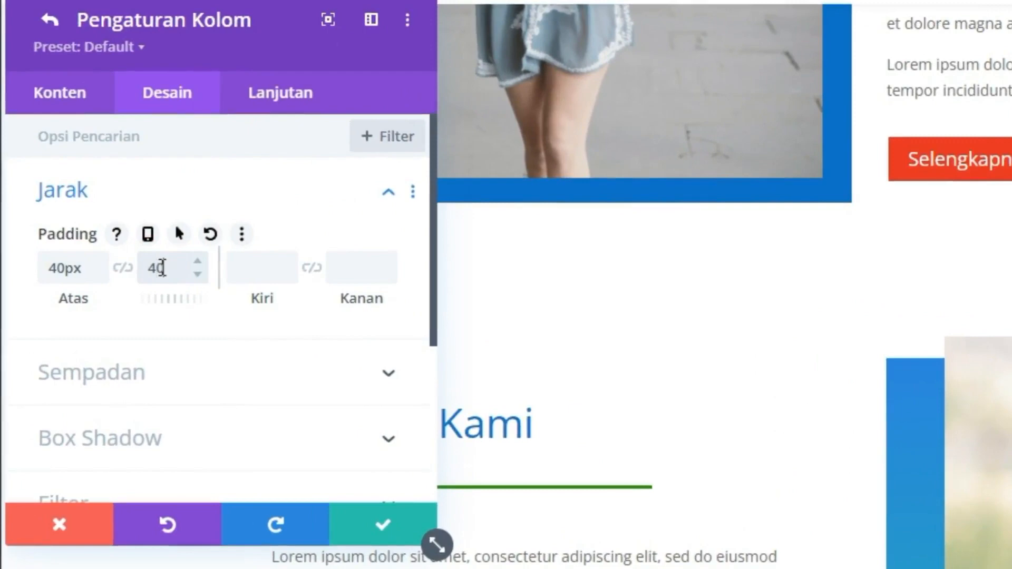
# Step: Set the first column's left and right padding to 40px
pyautogui.click(276, 271)
pyautogui.click(248, 268)
pyautogui.moveTo(235, 275); pyautogui.dragTo(289, 268)
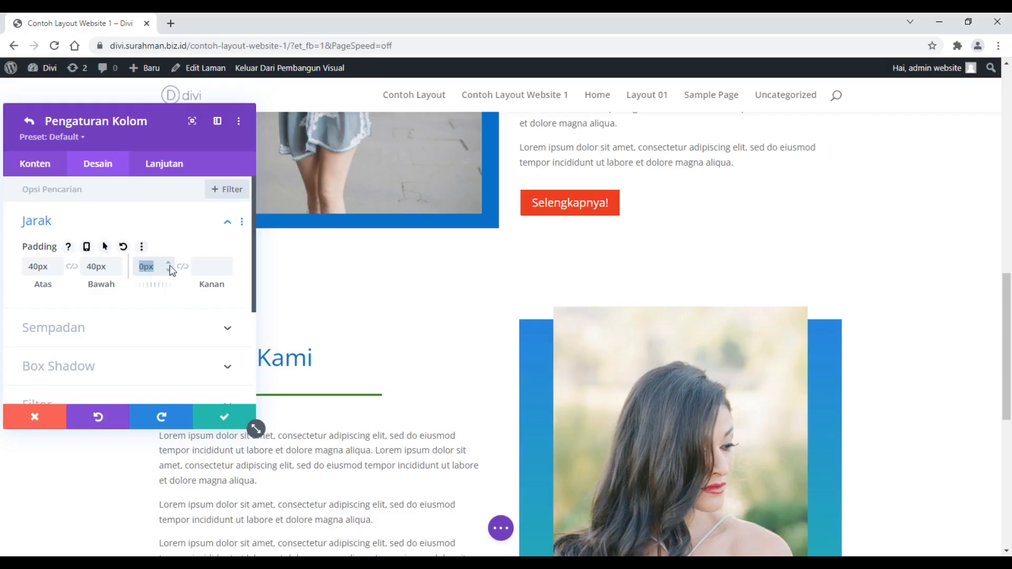
pyautogui.write('40')
pyautogui.click(209, 268)
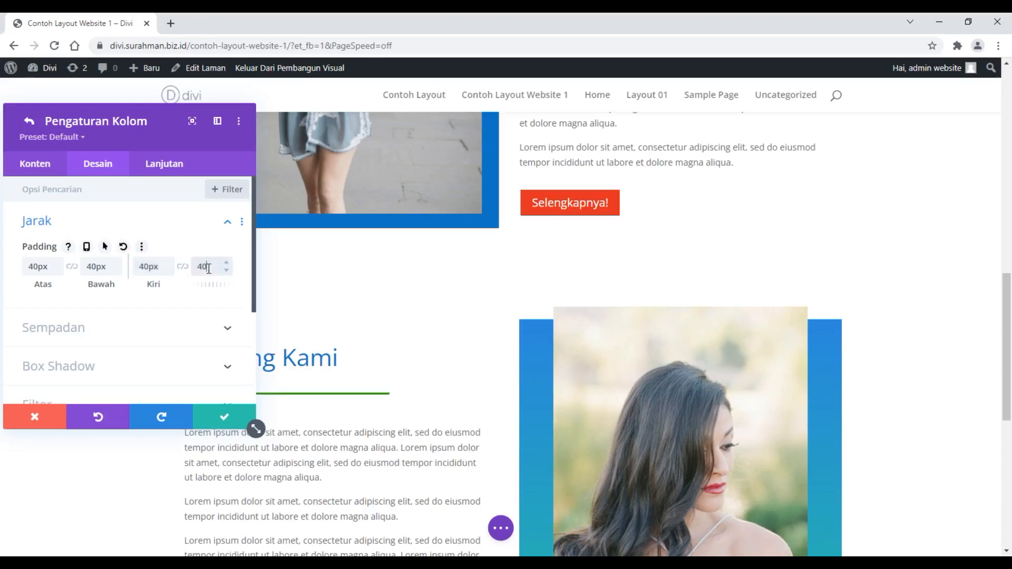
pyautogui.write('40')
pyautogui.click(166, 231)
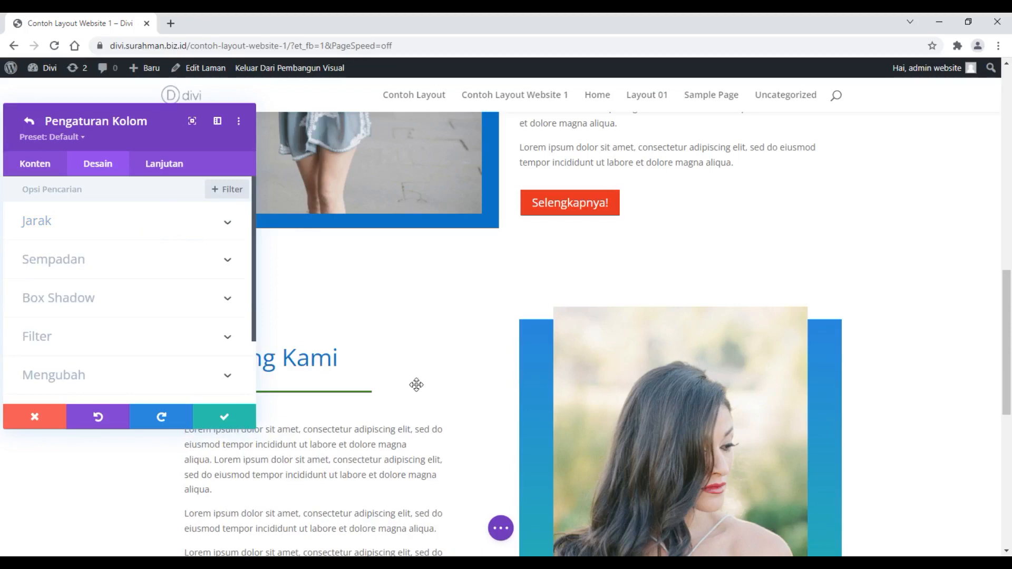
# Step: Apply the blurred box shadow preset offset down and to the right to the first column, moving the settings window off the text
pyautogui.click(129, 229)
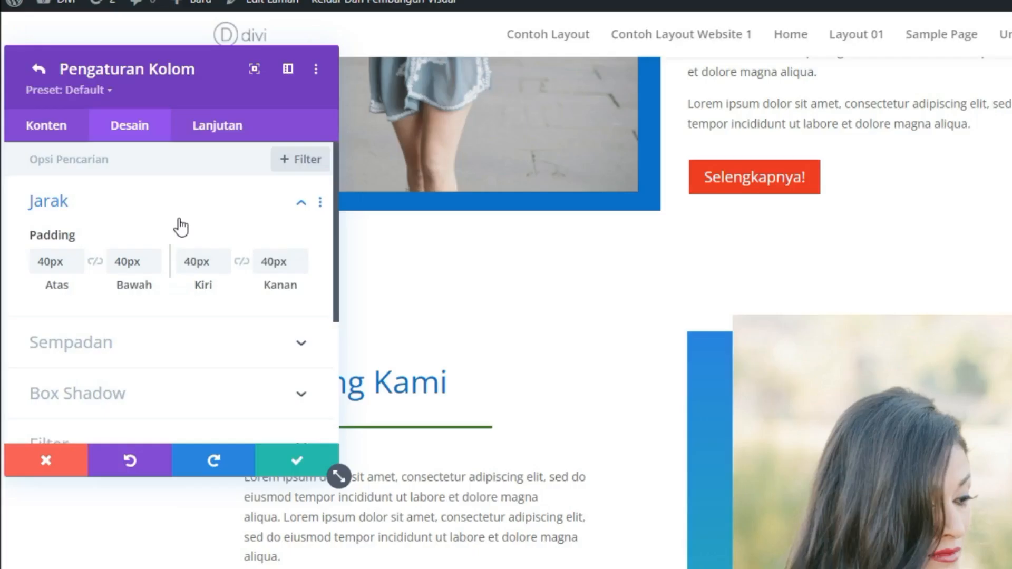
pyautogui.scroll(-1, 136, 234)
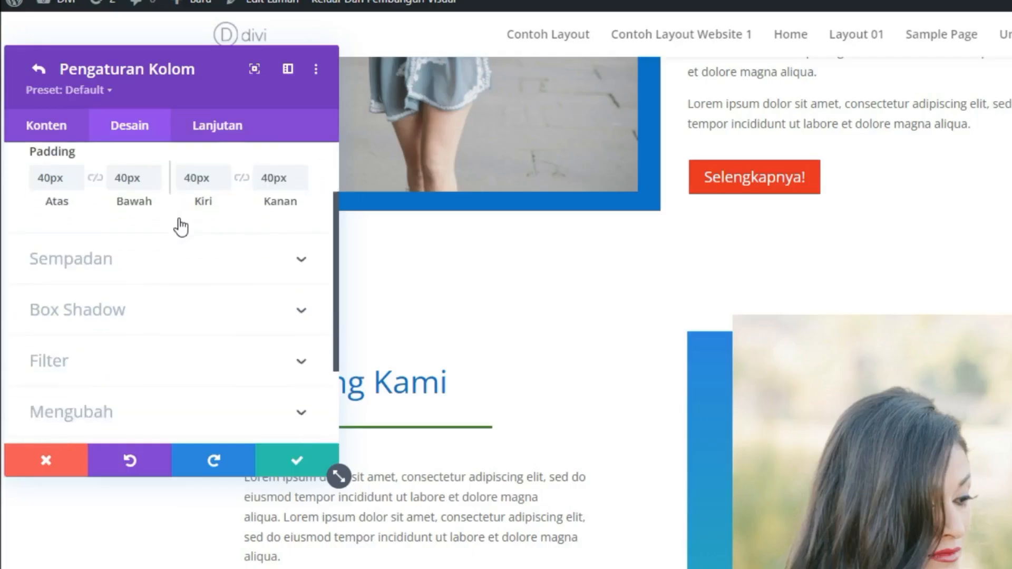
pyautogui.click(105, 319)
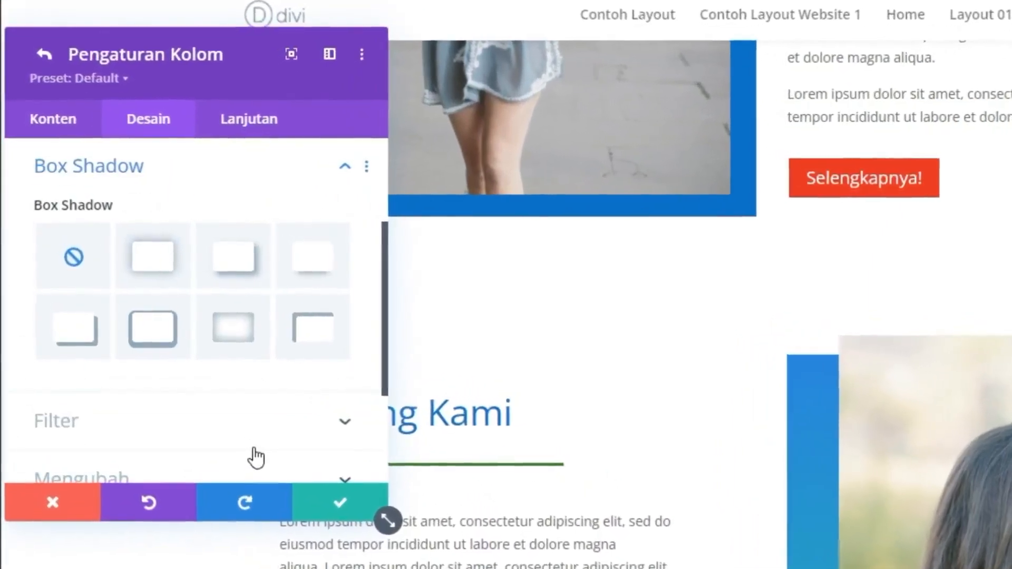
pyautogui.click(255, 279)
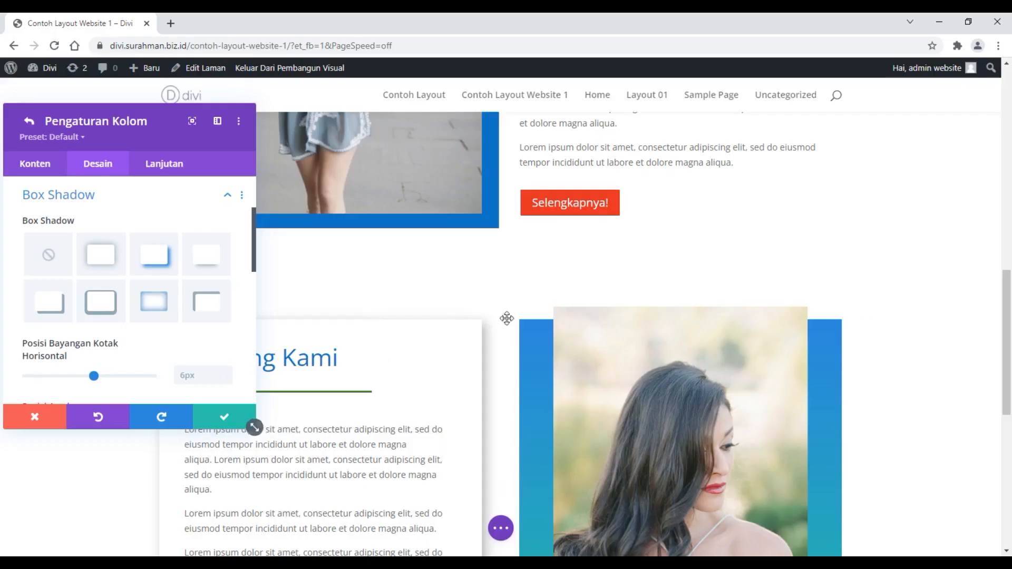
pyautogui.moveTo(114, 123); pyautogui.dragTo(672, 234)
pyautogui.scroll(-5, 508, 235)
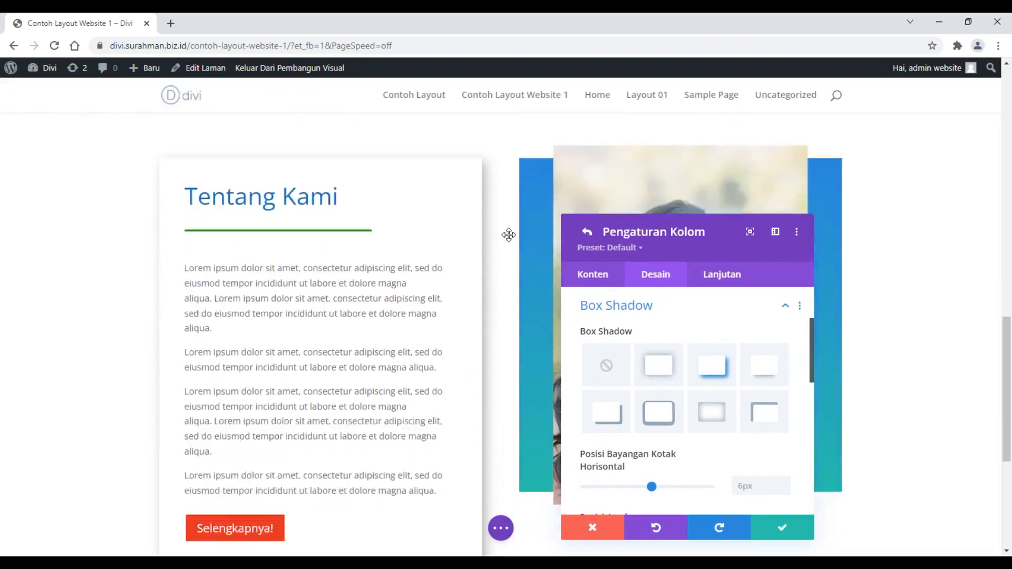
pyautogui.scroll(3, 508, 235)
pyautogui.scroll(-1, 613, 342)
pyautogui.scroll(-1, 615, 351)
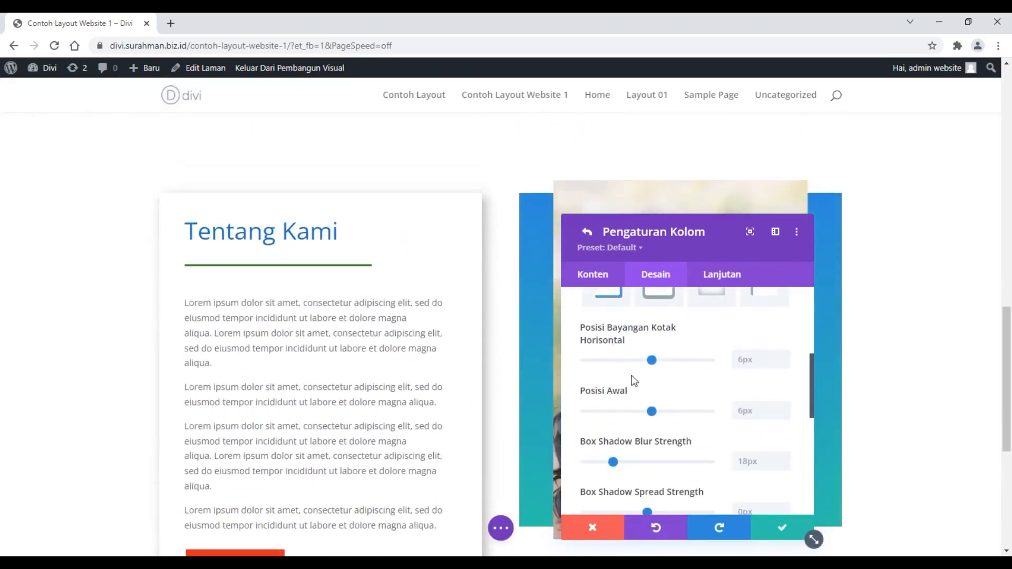
# Step: Set the column shadow's horizontal position to -15px and its vertical position (Posisi Awal) to 1px
pyautogui.moveTo(653, 362); pyautogui.dragTo(640, 367)
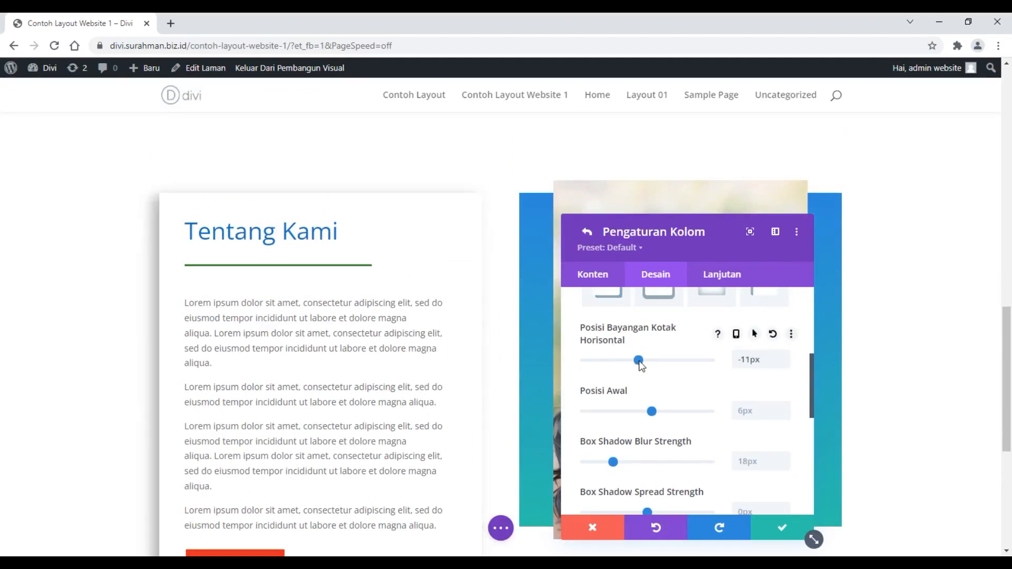
pyautogui.click(650, 411)
pyautogui.scroll(-1, 494, 383)
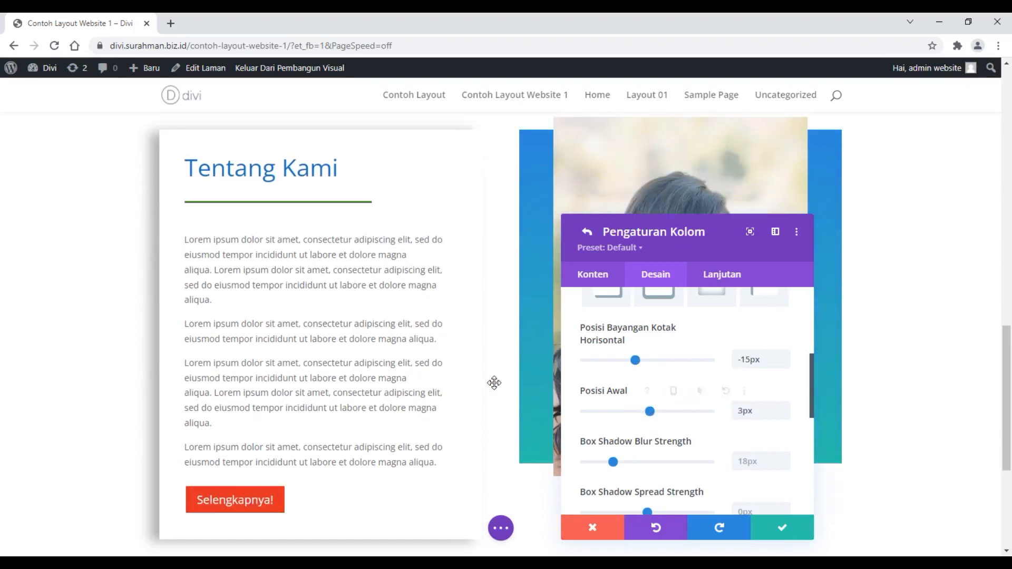
pyautogui.click(650, 412)
pyautogui.moveTo(649, 413)
pyautogui.mouseDown()
pyautogui.moveTo(640, 413)
pyautogui.moveTo(652, 418)
pyautogui.mouseUp()
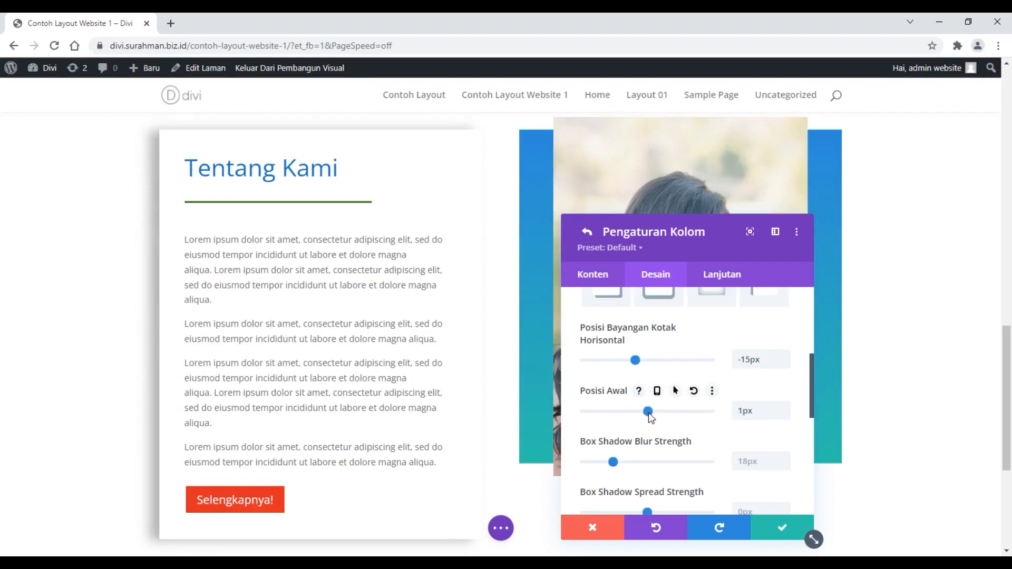
# Step: Set the shadow's blur strength to 21px and spread strength to -7px, and save the column and row settings
pyautogui.scroll(-2, 651, 418)
pyautogui.moveTo(613, 399)
pyautogui.mouseDown()
pyautogui.moveTo(632, 405)
pyautogui.moveTo(619, 403)
pyautogui.mouseUp()
pyautogui.moveTo(648, 450); pyautogui.dragTo(644, 455)
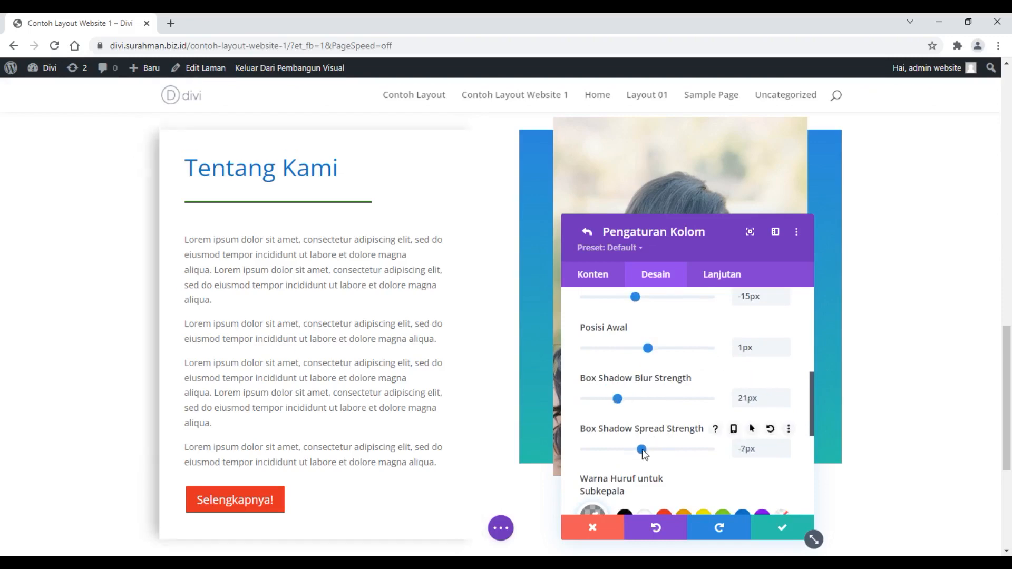
pyautogui.scroll(3, 456, 314)
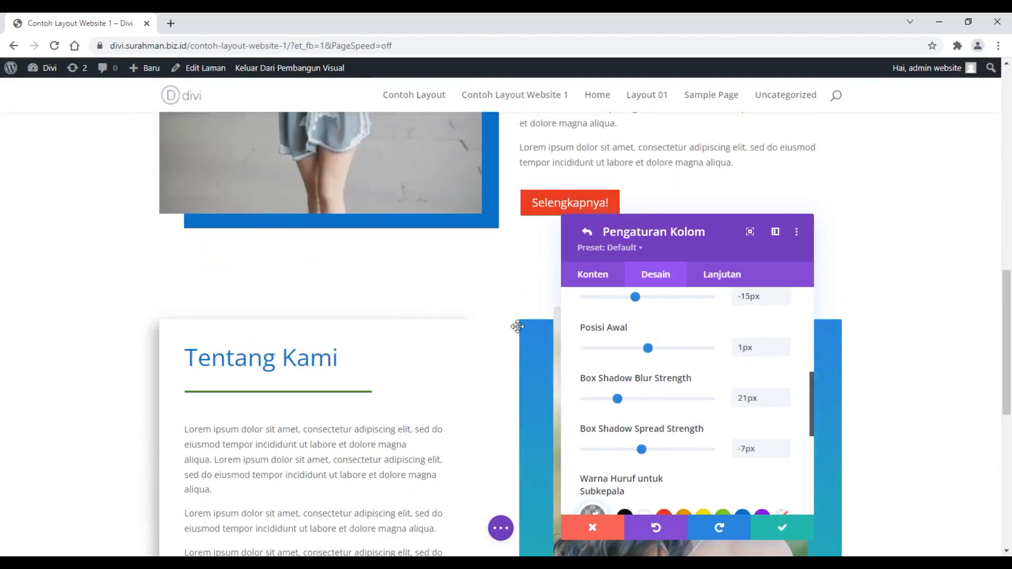
pyautogui.scroll(-4, 445, 319)
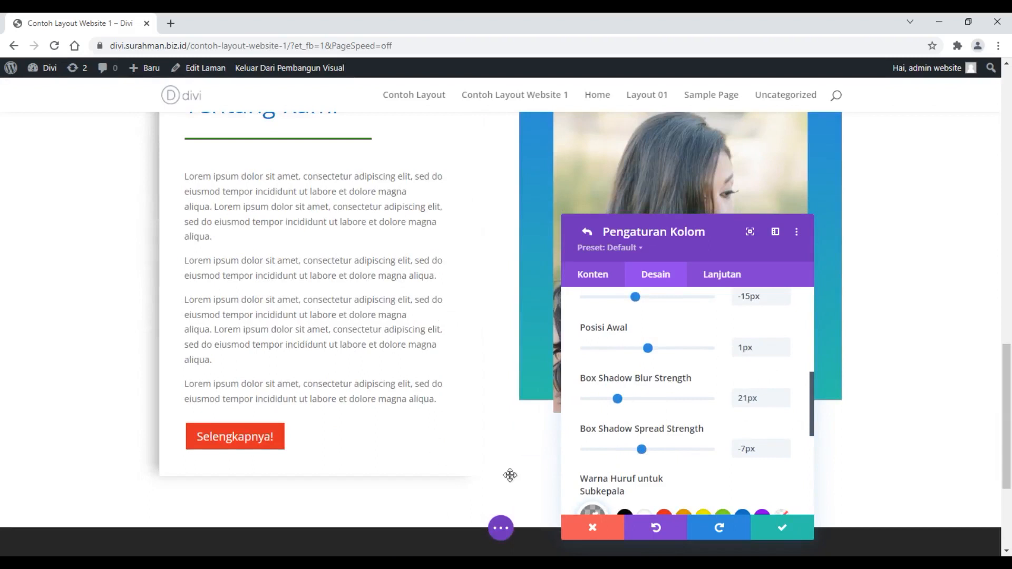
pyautogui.click(778, 527)
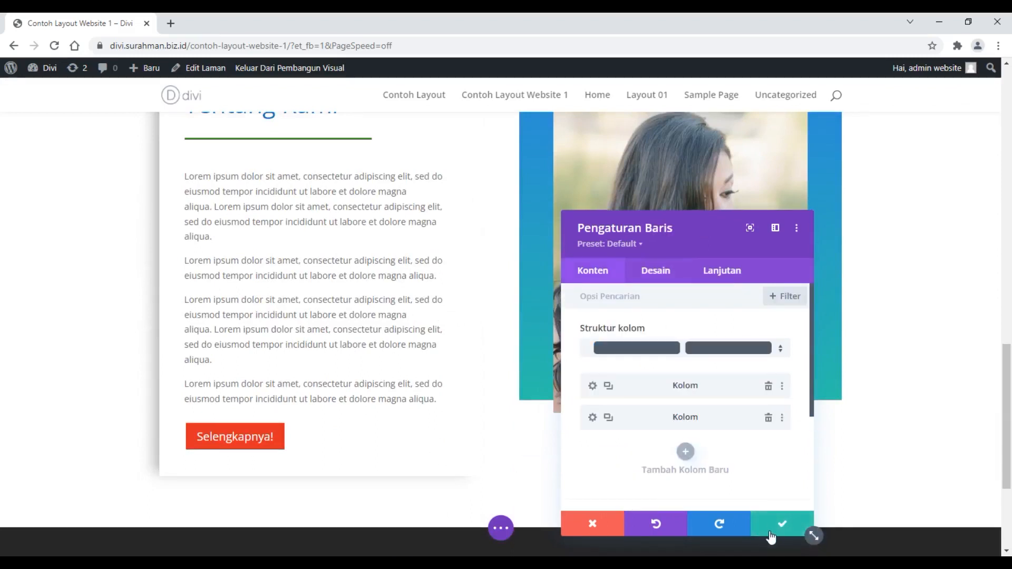
pyautogui.click(773, 530)
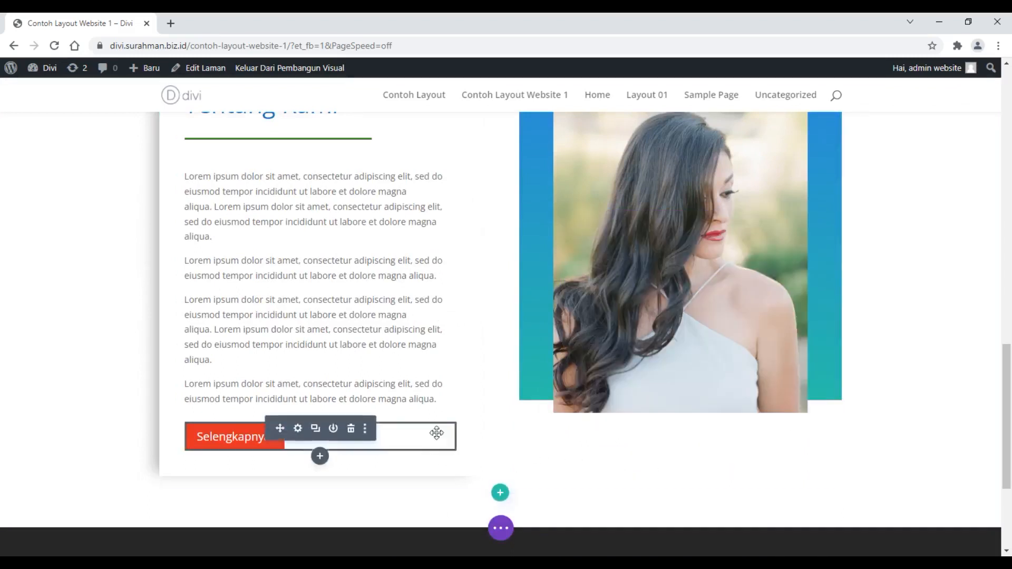
pyautogui.scroll(1, 464, 335)
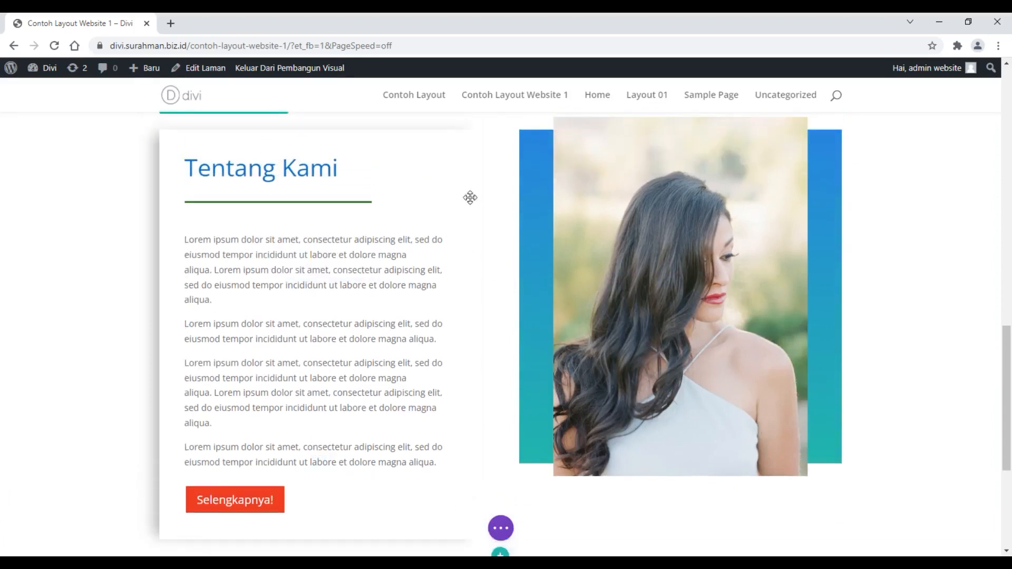
pyautogui.scroll(1, 475, 158)
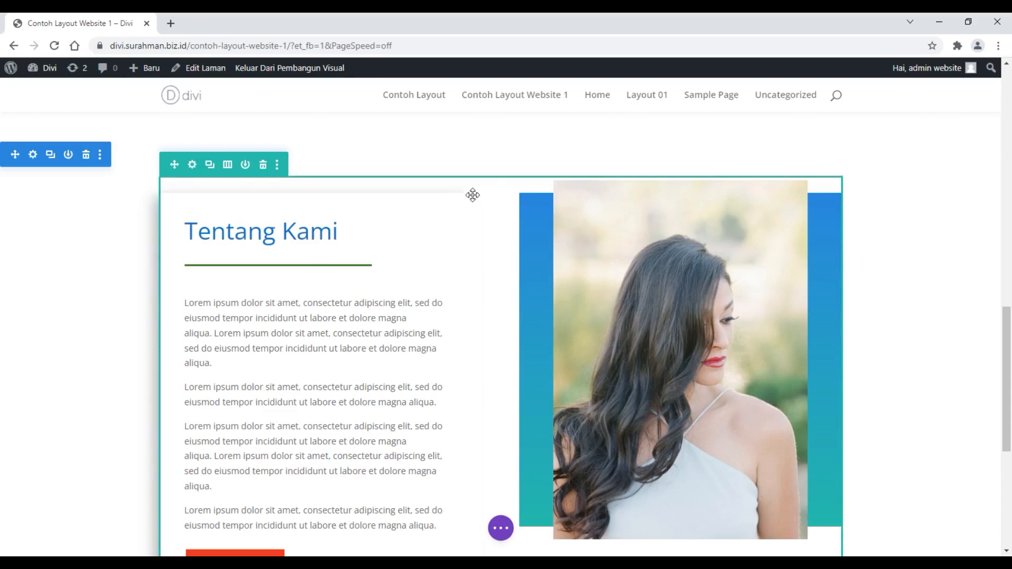
pyautogui.scroll(-5, 499, 224)
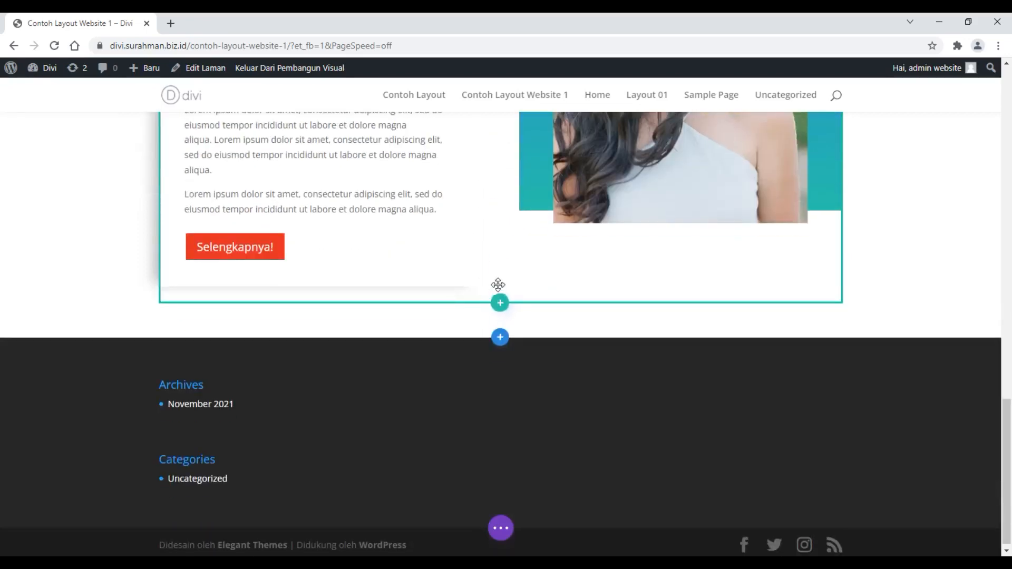
pyautogui.scroll(3, 499, 284)
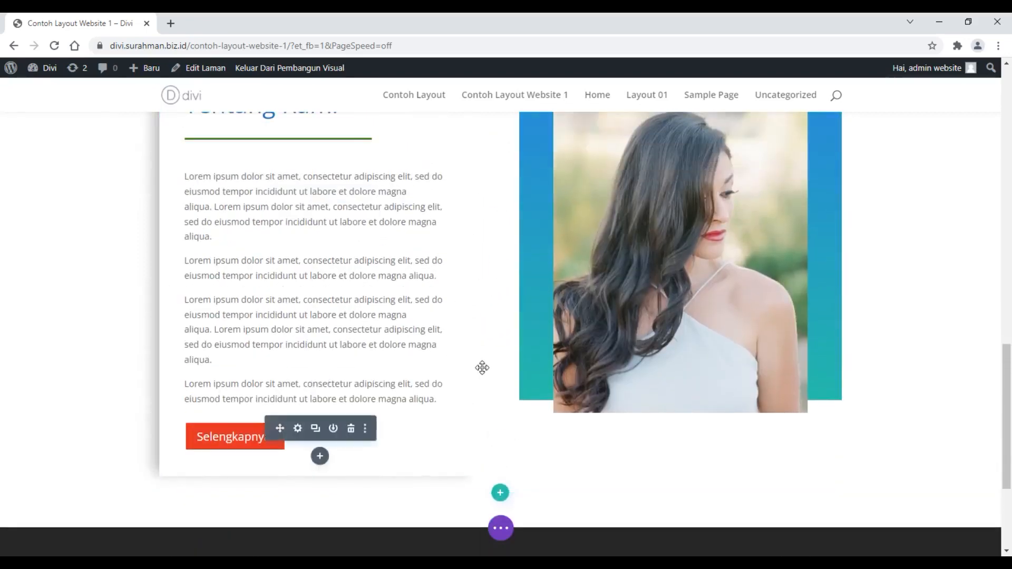
pyautogui.scroll(4, 485, 295)
pyautogui.scroll(-4, 492, 312)
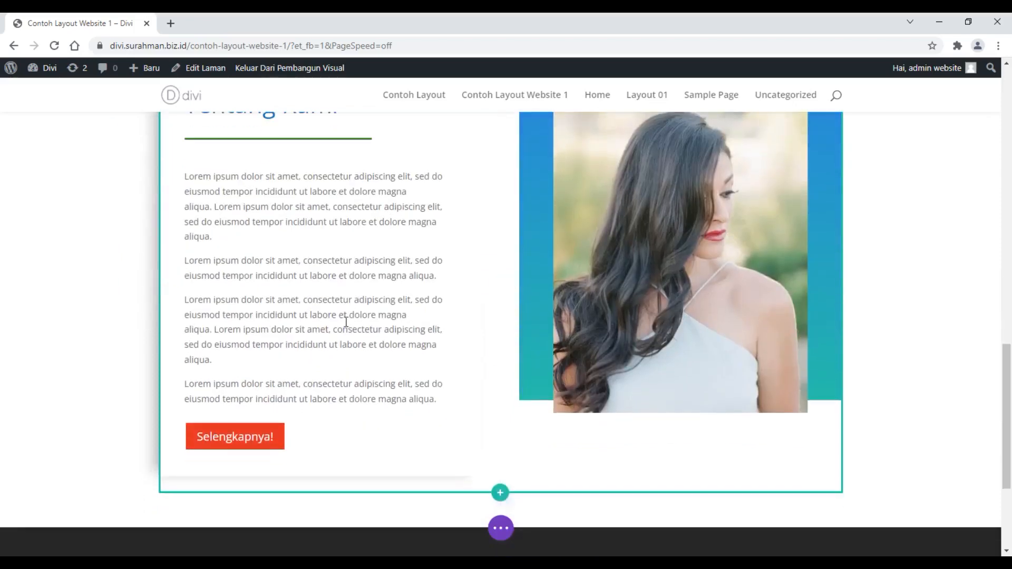
# Step: Shorten the second Tentang Kami body text by deleting its last paragraph and the preceding paragraph's final sentence, and save the text settings
pyautogui.moveTo(335, 298)
pyautogui.click(298, 201)
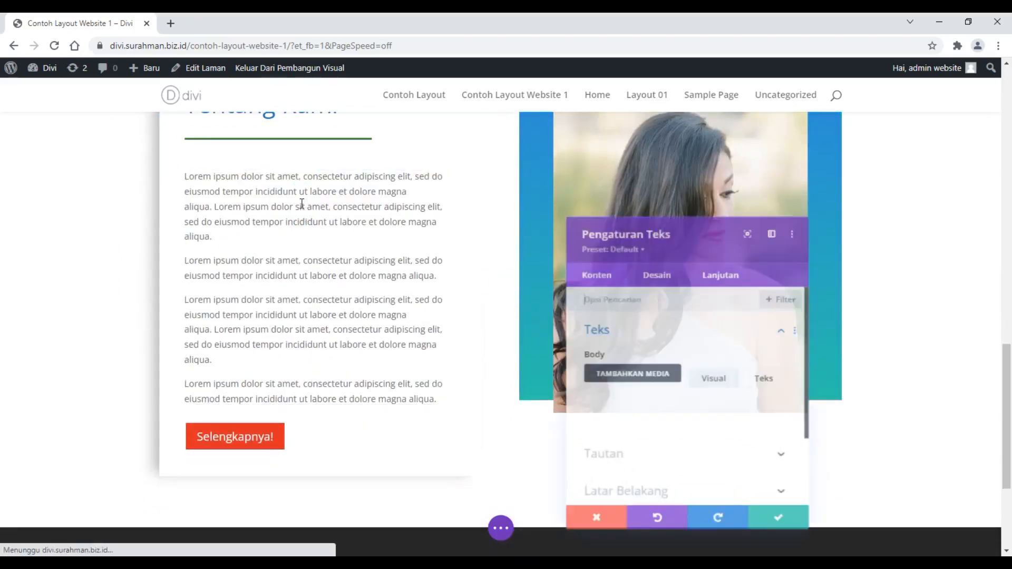
pyautogui.scroll(-5, 687, 411)
pyautogui.scroll(-3, 687, 412)
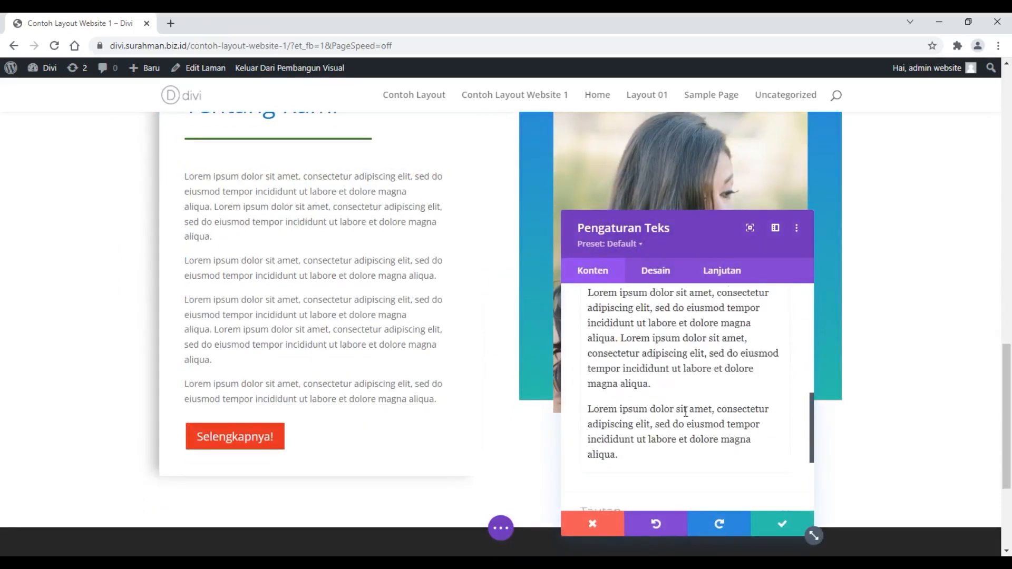
pyautogui.moveTo(650, 438); pyautogui.dragTo(599, 387)
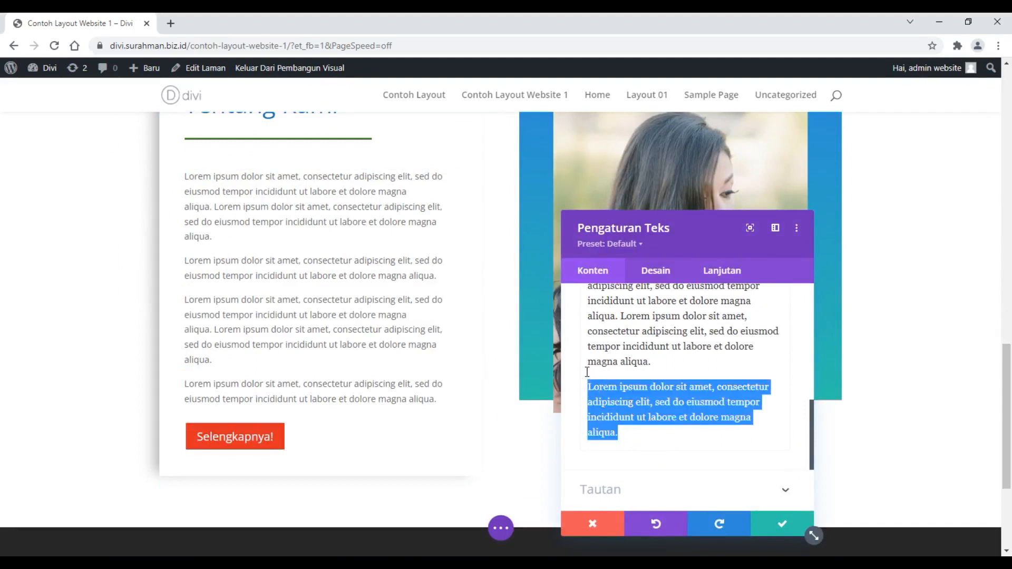
pyautogui.press('BackSpace')
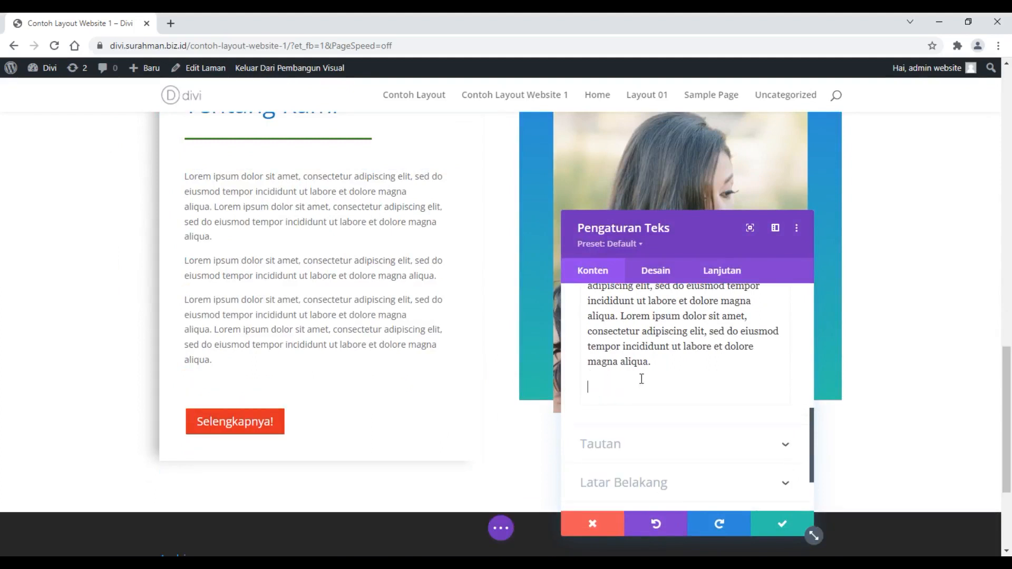
pyautogui.moveTo(644, 368); pyautogui.dragTo(619, 332)
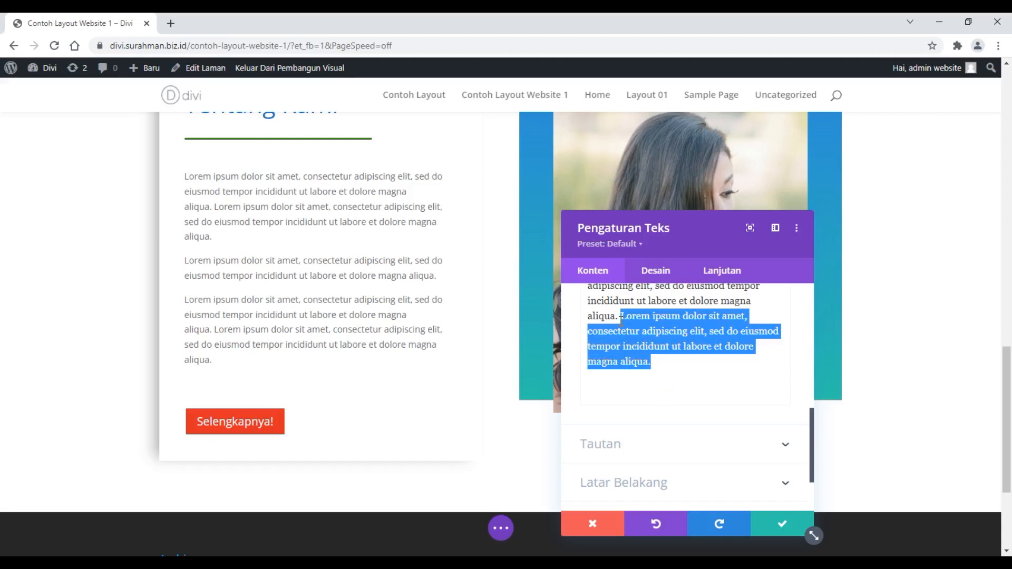
pyautogui.press('BackSpace')
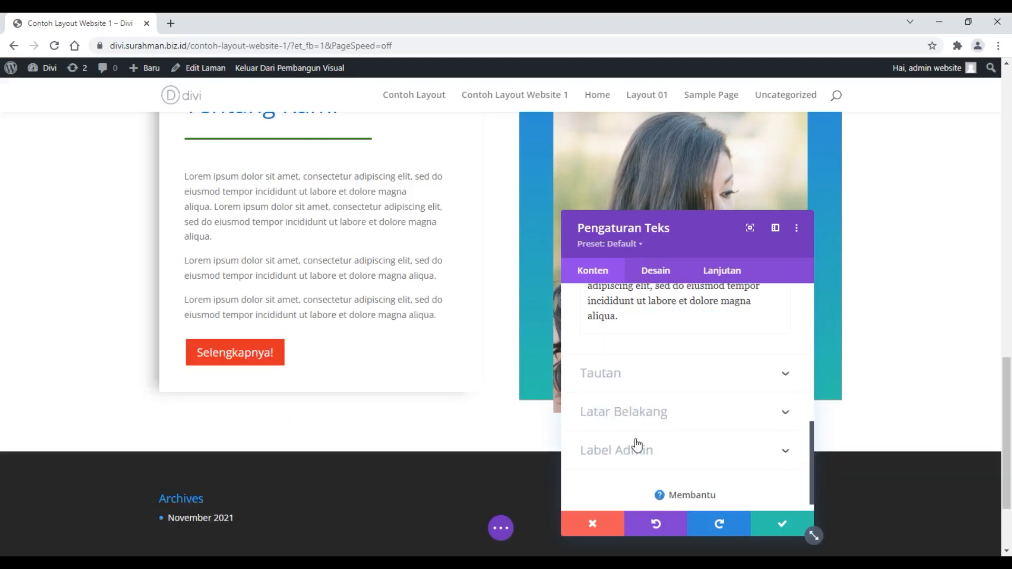
pyautogui.click(782, 524)
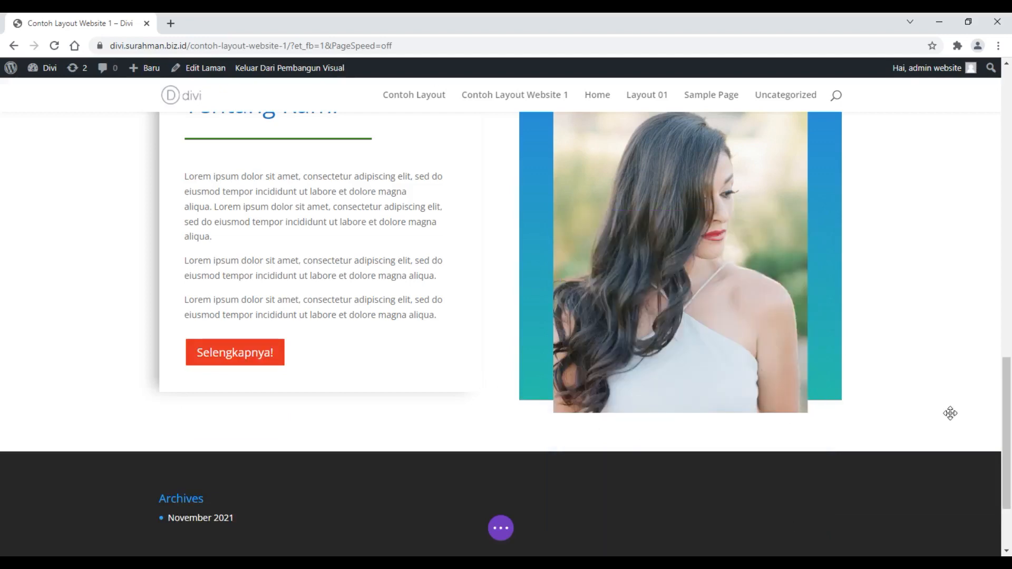
# Step: Save the page and exit the visual builder to view the second Tentang Kami section on the live page
pyautogui.scroll(3, 950, 413)
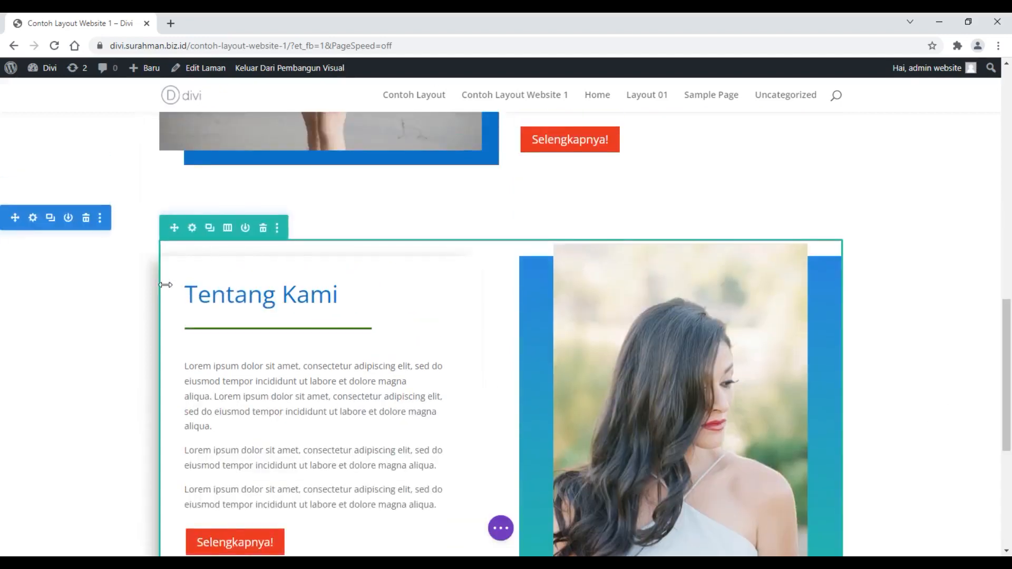
pyautogui.scroll(-2, 484, 258)
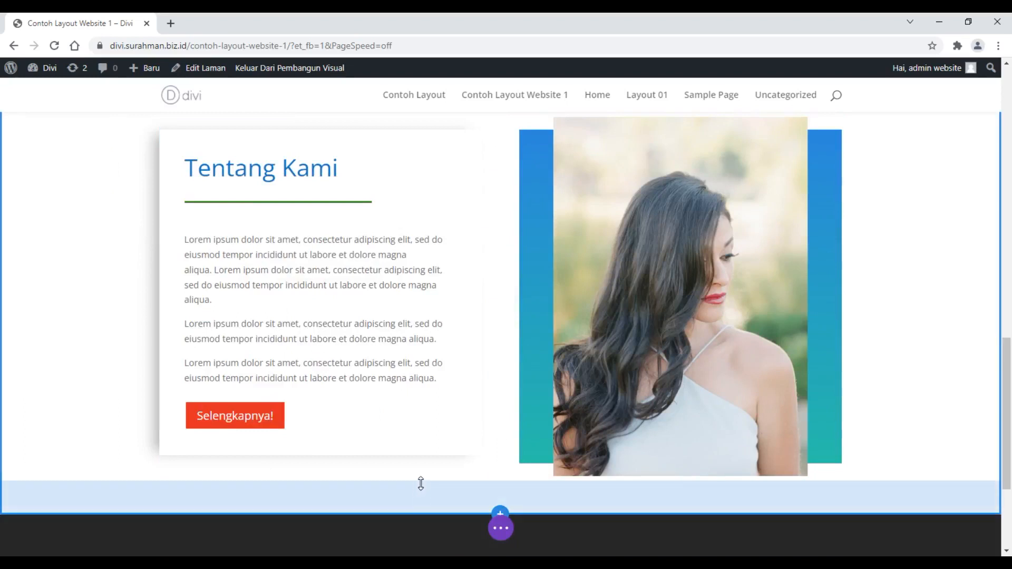
pyautogui.click(500, 528)
pyautogui.click(967, 530)
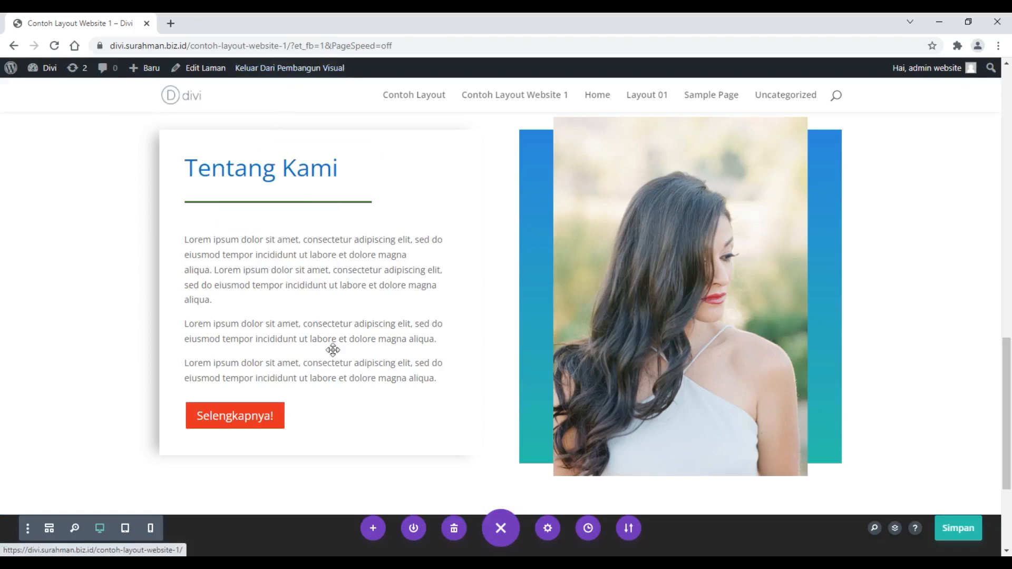
pyautogui.click(284, 71)
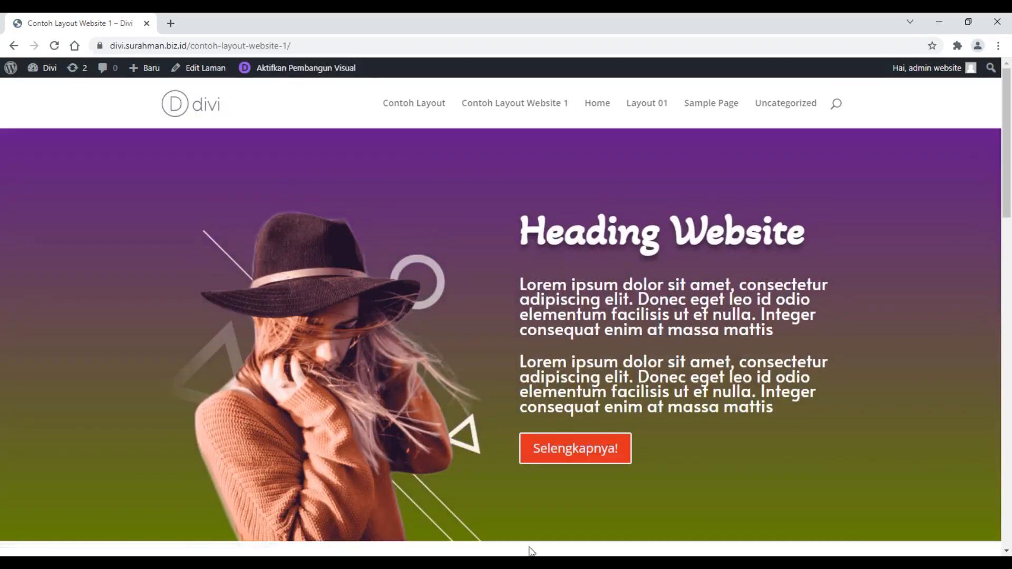
pyautogui.scroll(-6, 767, 116)
pyautogui.scroll(-8, 767, 116)
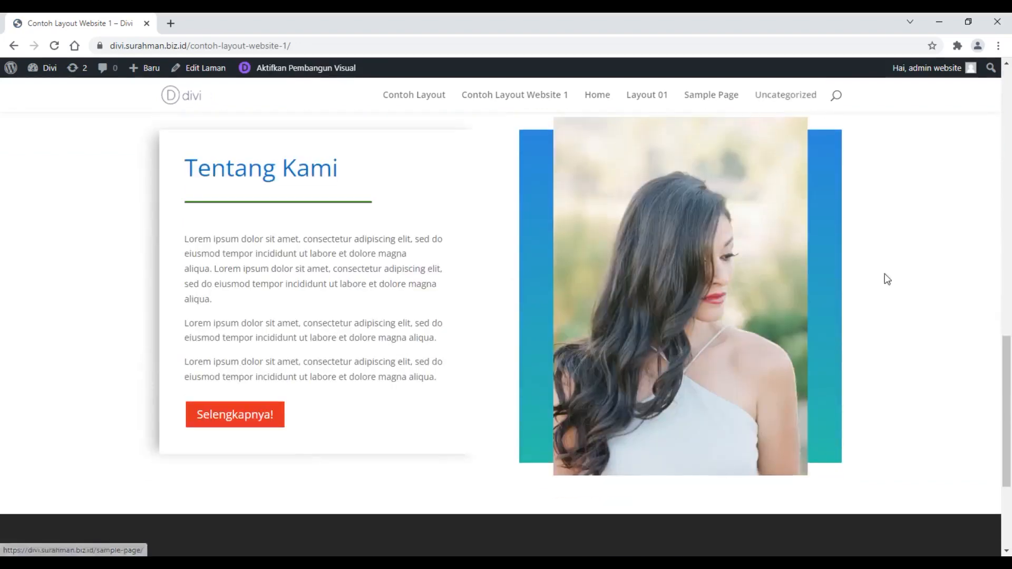
pyautogui.scroll(1, 1003, 283)
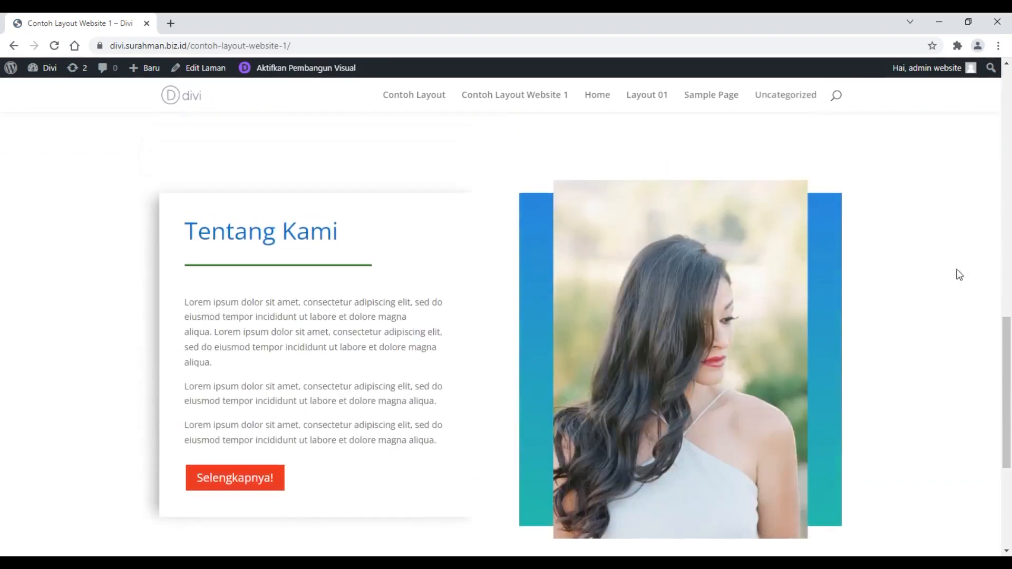